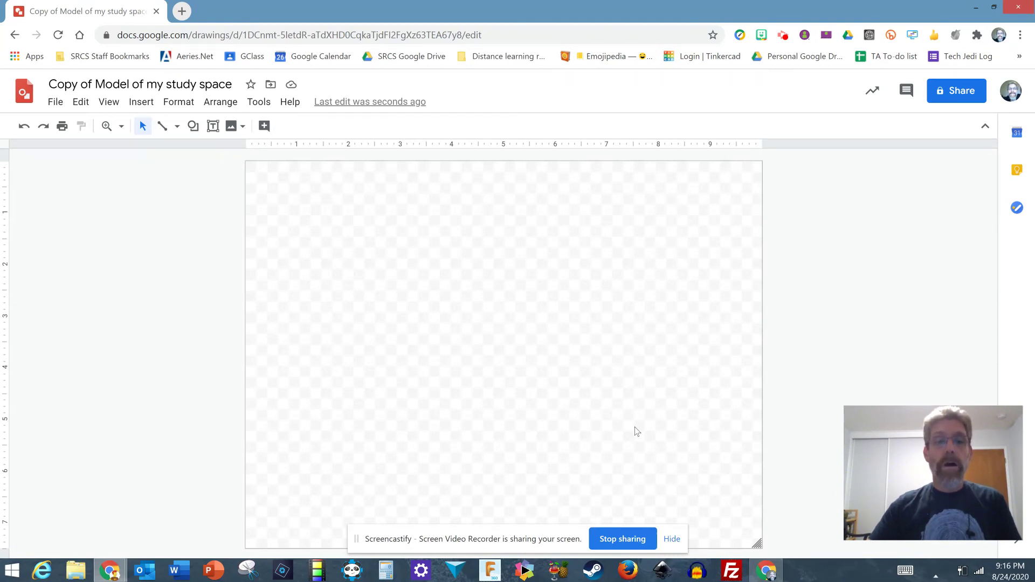
# Open the Shape tool's dropdown of Shapes, Arrows, Callouts and Equation on the blank drawing
pyautogui.moveTo(361, 546); pyautogui.dragTo(791, 363)
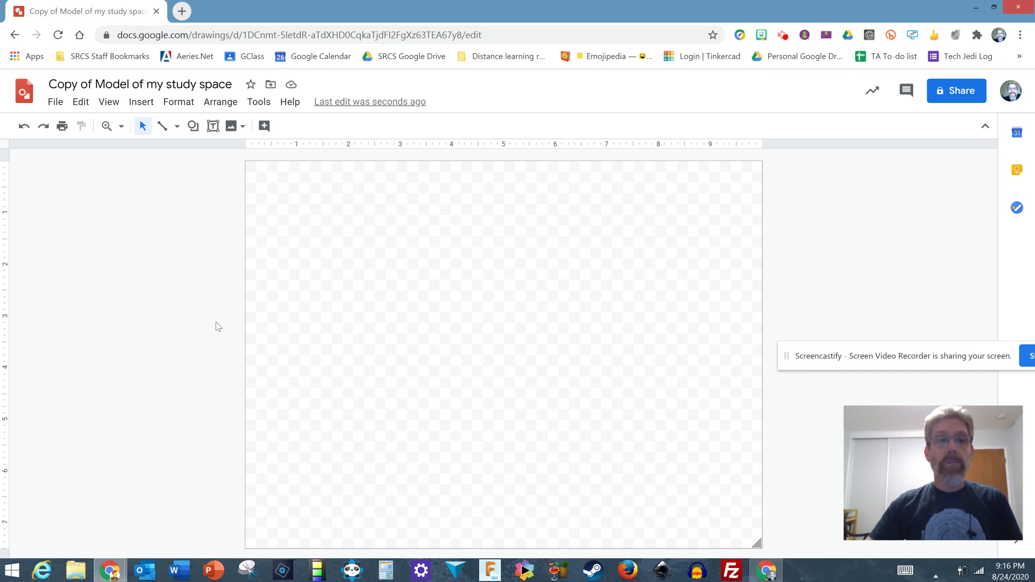
pyautogui.click(195, 128)
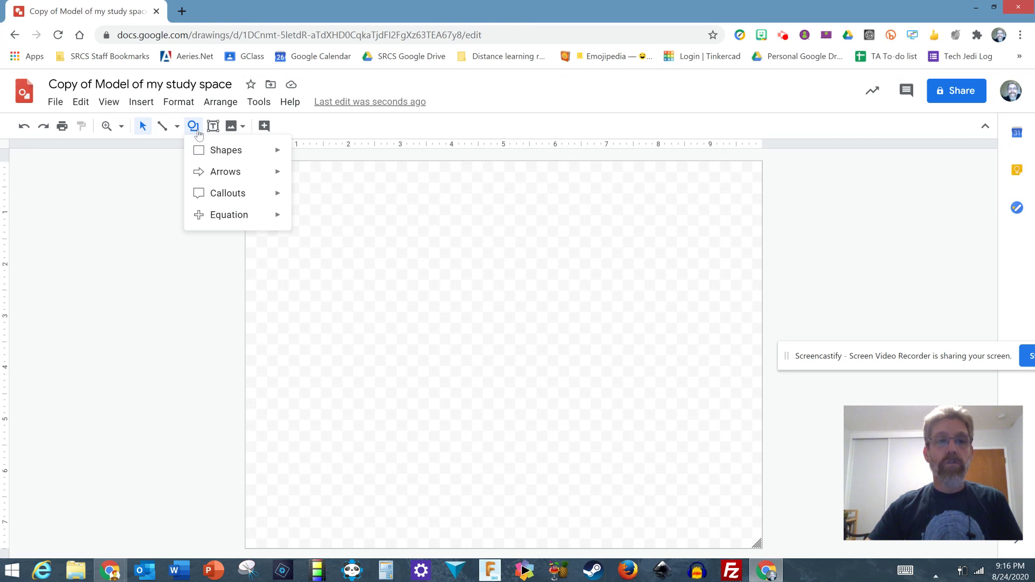
pyautogui.moveTo(198, 154)
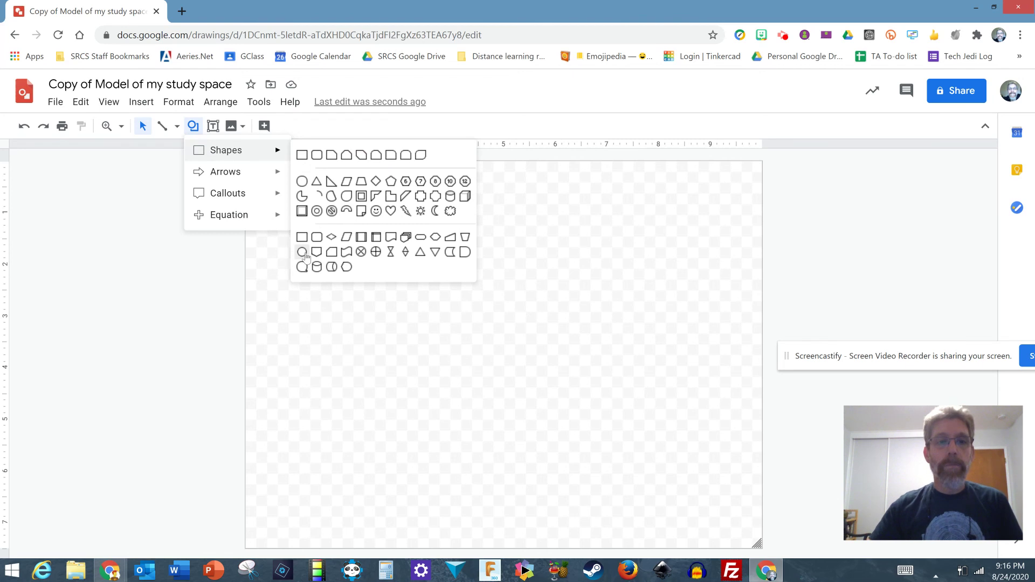
pyautogui.moveTo(234, 172)
pyautogui.moveTo(246, 217)
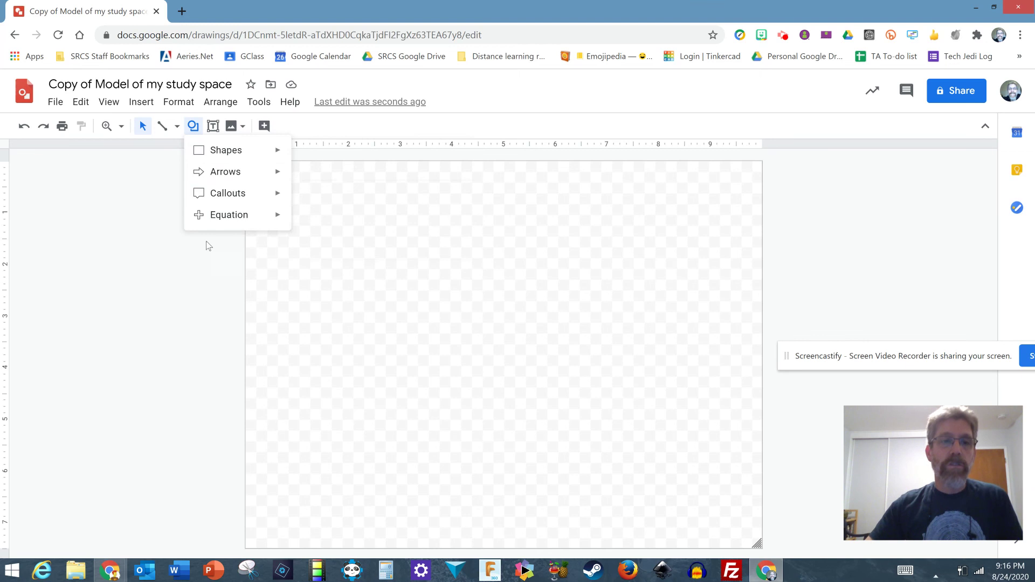
pyautogui.click(165, 199)
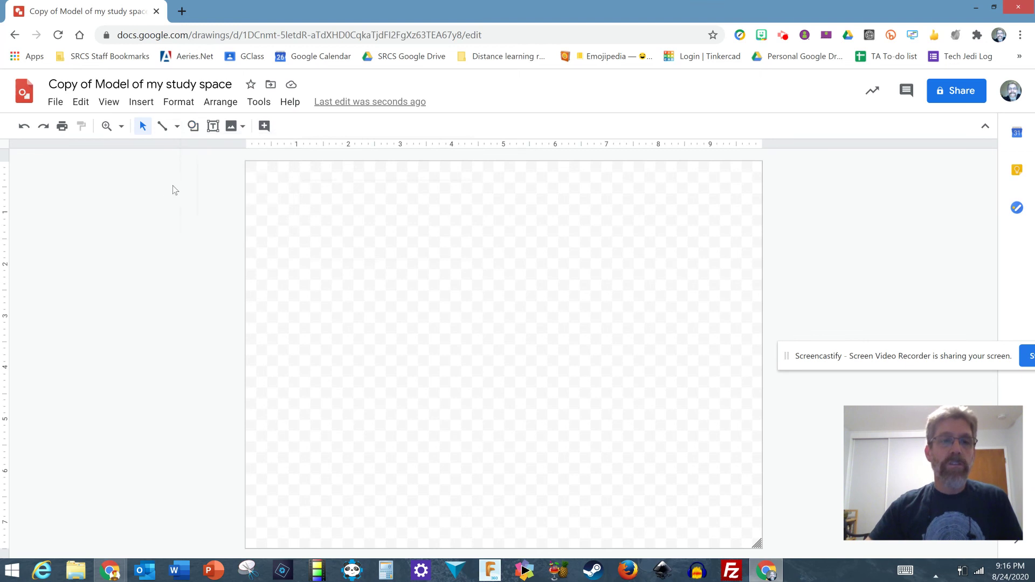
pyautogui.click(177, 126)
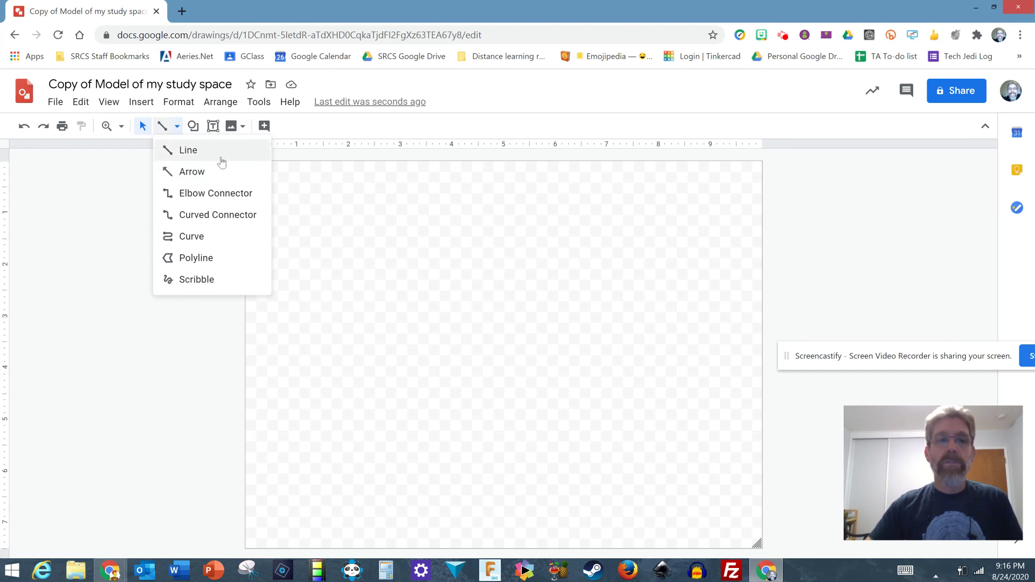
pyautogui.click(115, 173)
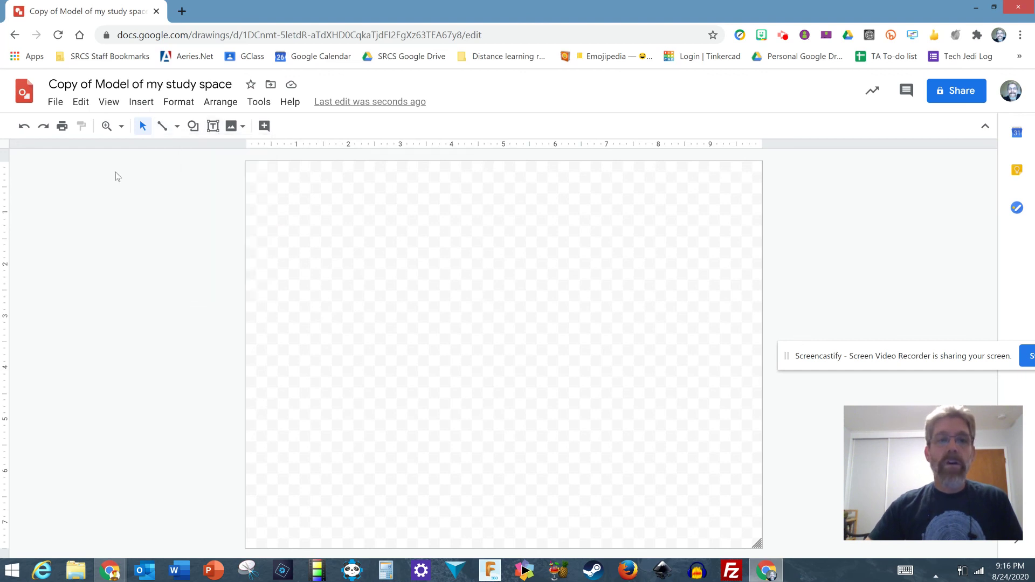
# Add a wide text box across the page top reading 'Model of my desk' and select its text
pyautogui.click(214, 127)
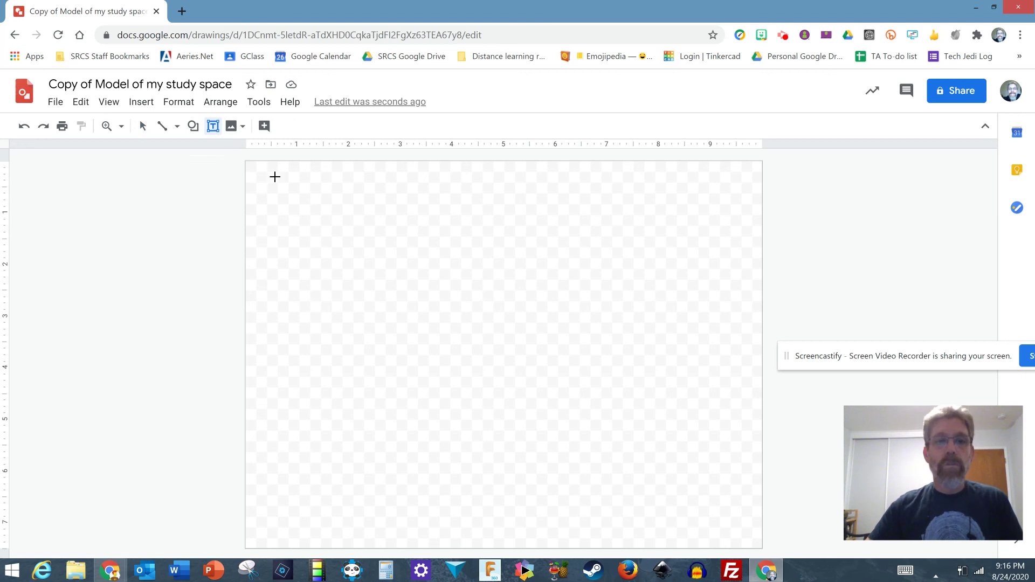
pyautogui.moveTo(273, 175); pyautogui.dragTo(735, 237)
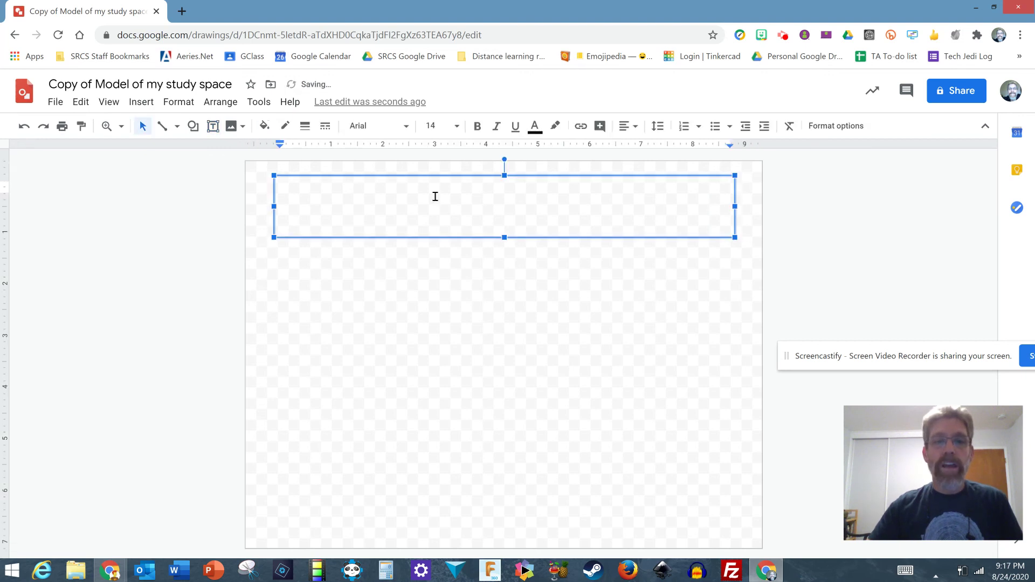
pyautogui.write('M')
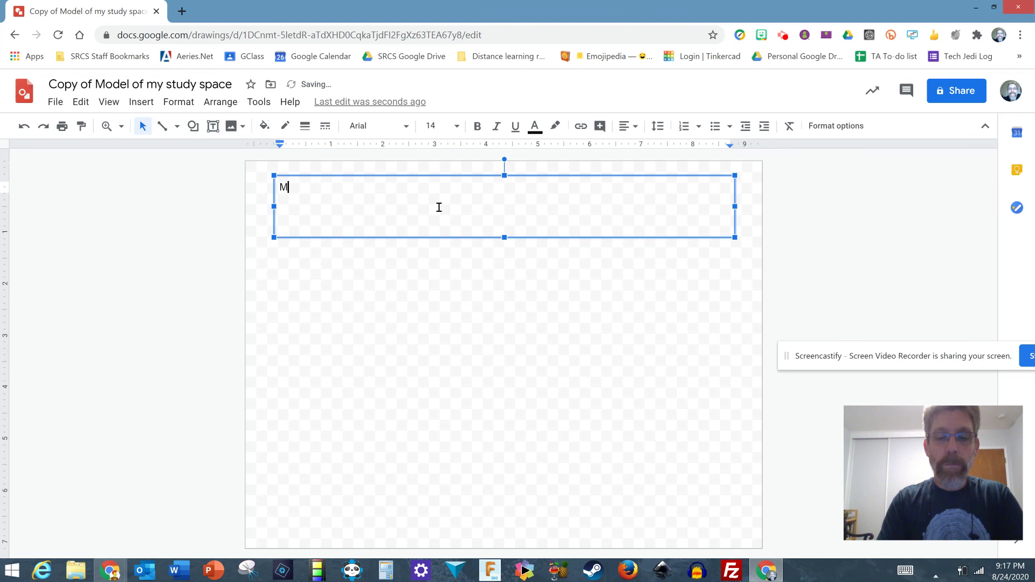
pyautogui.write('odel o')
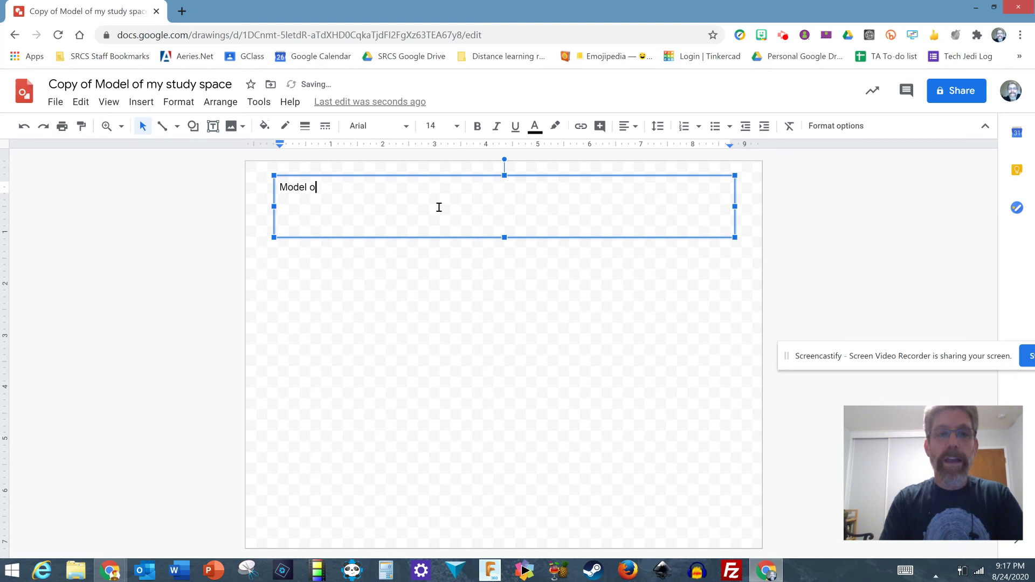
pyautogui.write('f my des')
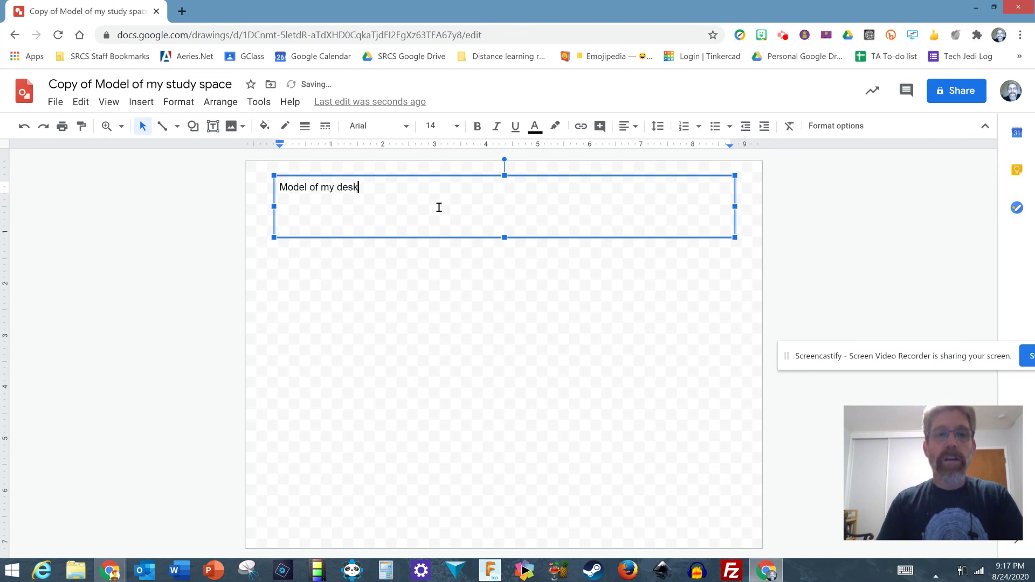
pyautogui.write('k')
pyautogui.moveTo(381, 185); pyautogui.dragTo(269, 186)
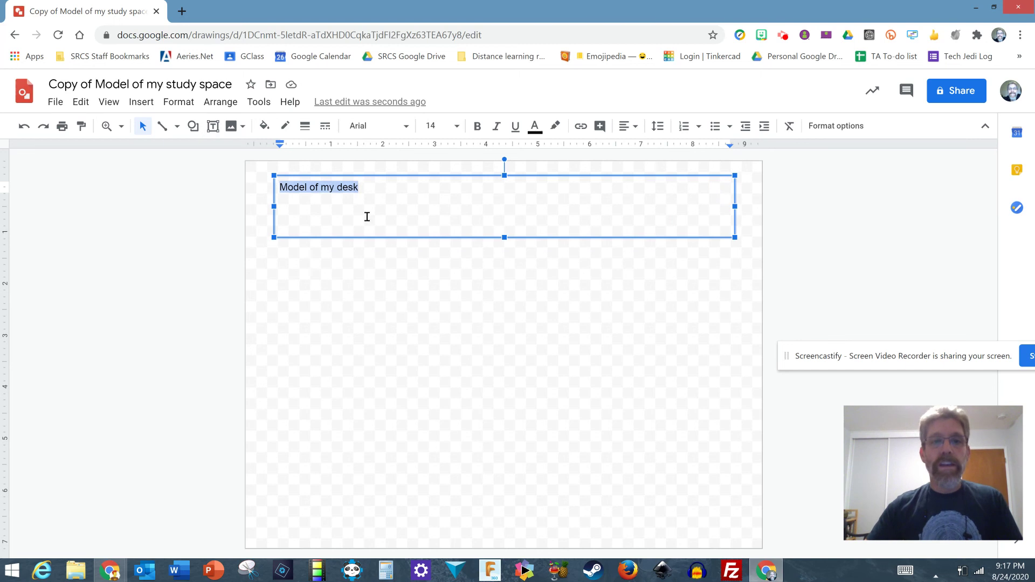
# Style the title in Berkshire Swash at 30 pt and centre-align it
pyautogui.click(406, 127)
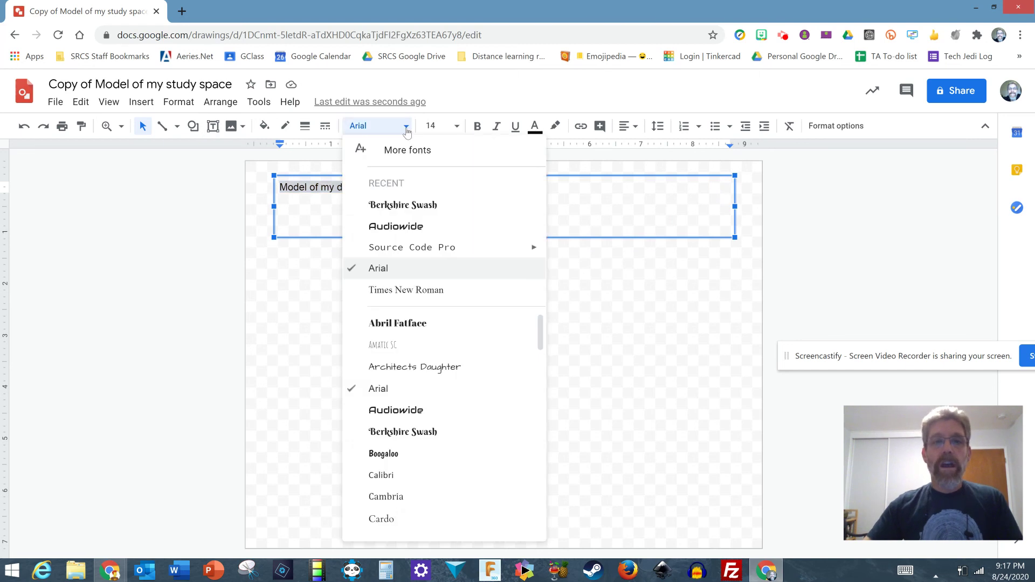
pyautogui.click(406, 210)
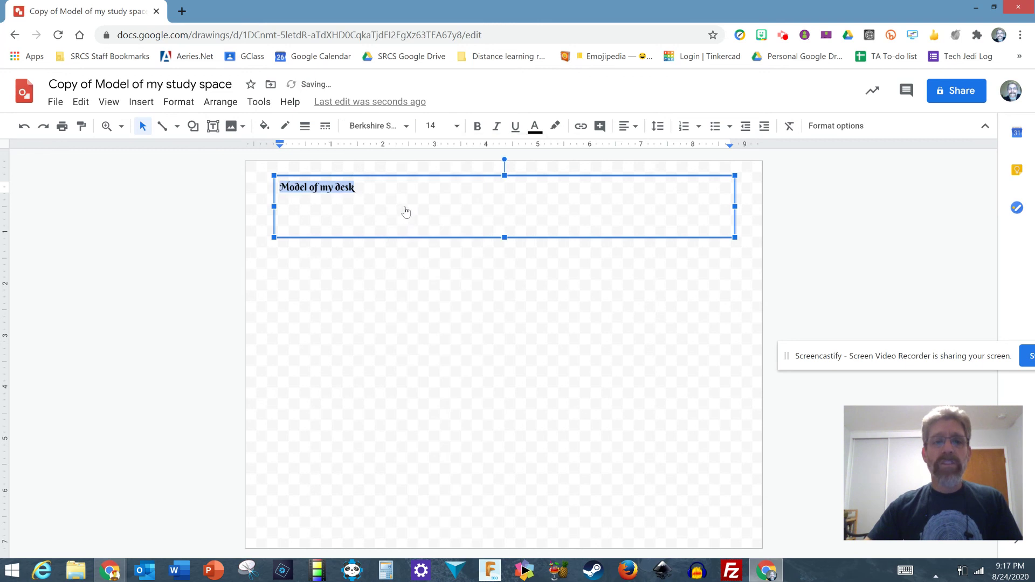
pyautogui.click(443, 128)
pyautogui.write('30')
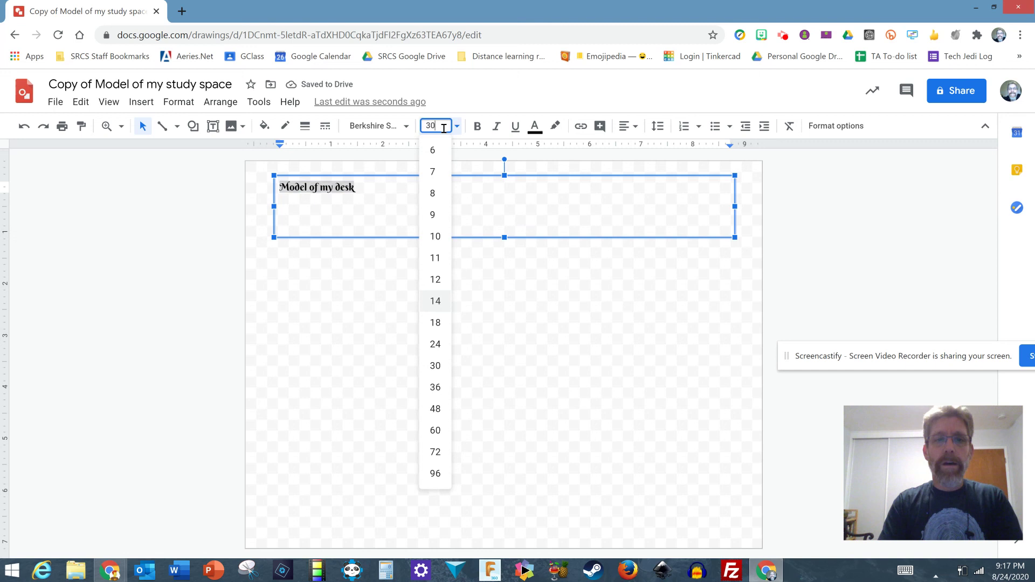
pyautogui.press('Return')
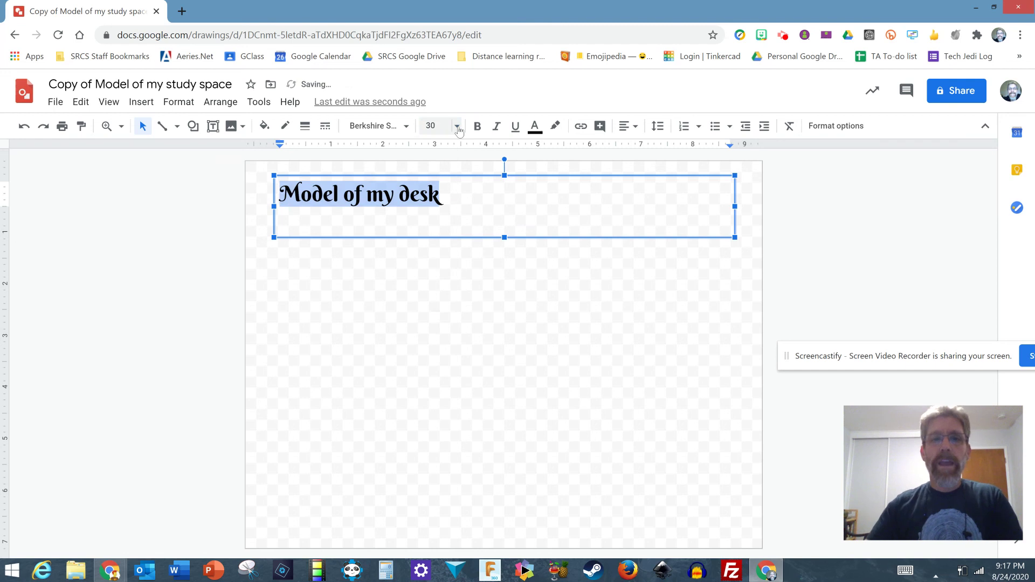
pyautogui.click(628, 126)
pyautogui.click(646, 148)
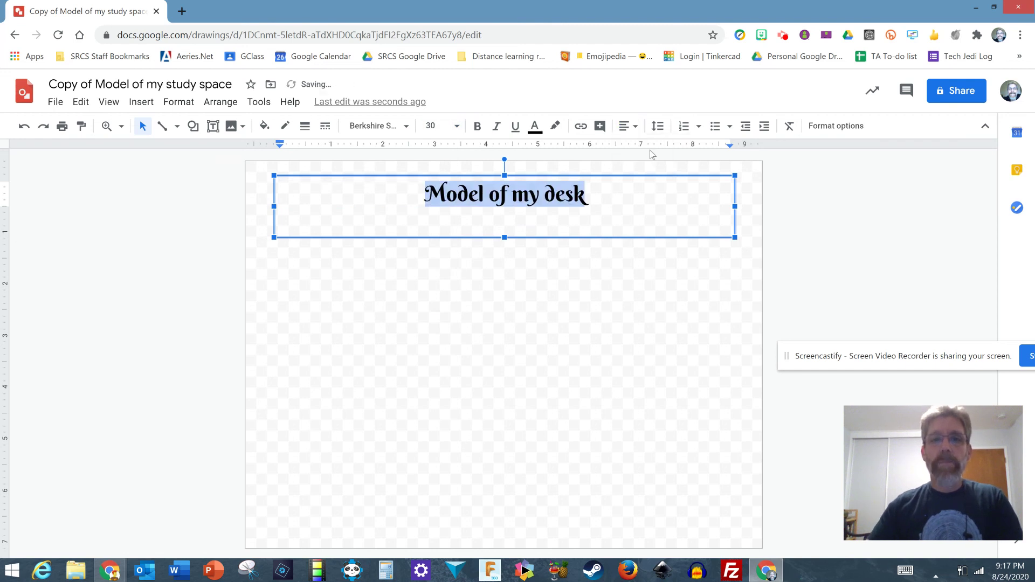
pyautogui.click(197, 223)
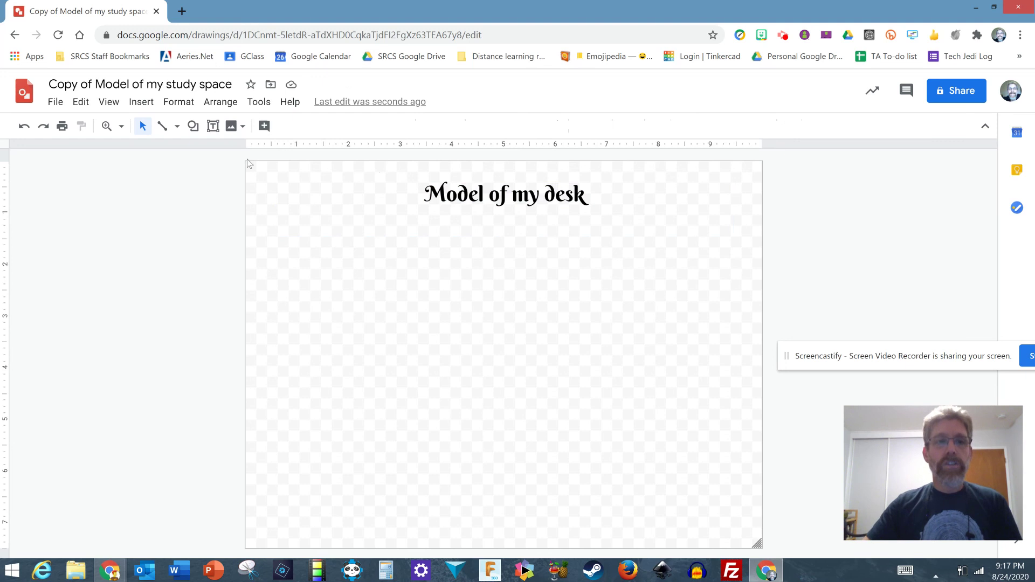
# Draw a large rounded rectangle under the title, centre it horizontally, and fill it white
pyautogui.click(193, 127)
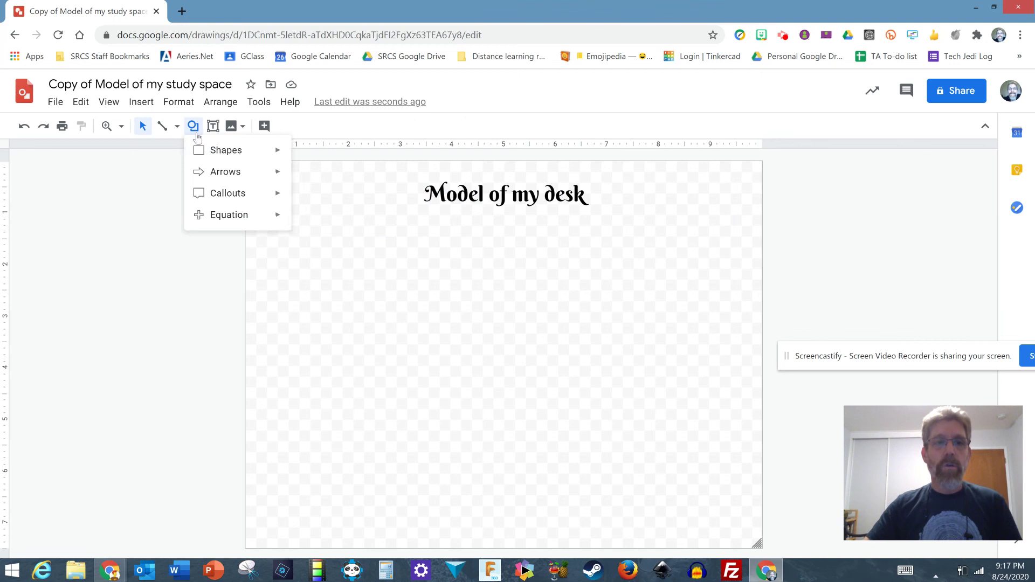
pyautogui.moveTo(196, 152)
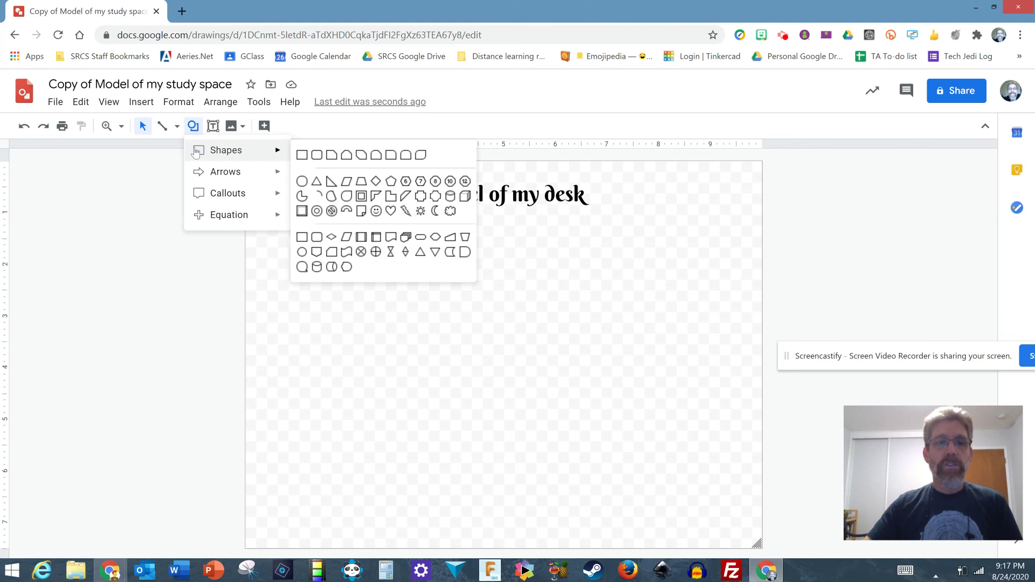
pyautogui.click(317, 156)
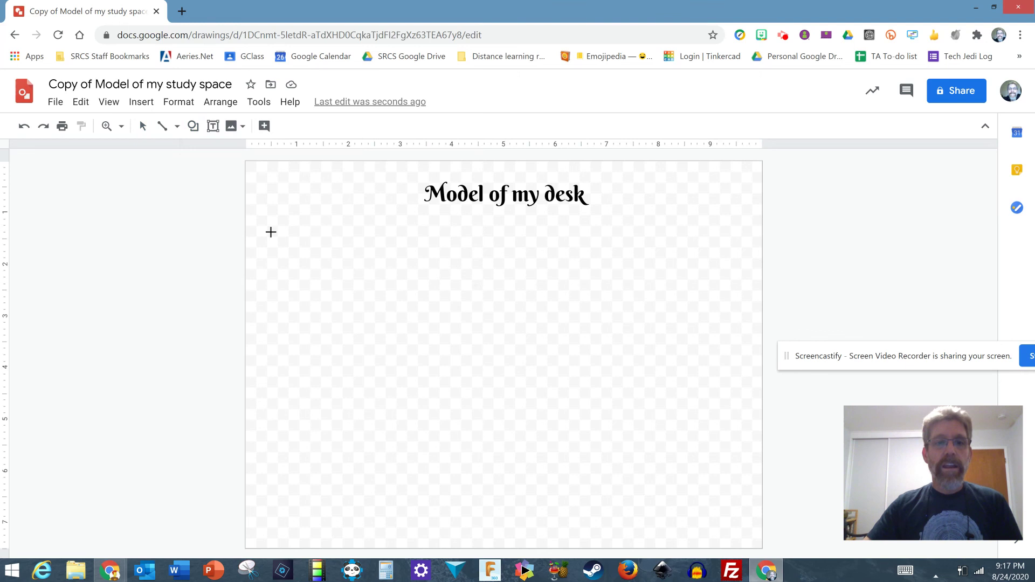
pyautogui.moveTo(271, 232)
pyautogui.mouseDown()
pyautogui.moveTo(688, 407)
pyautogui.moveTo(752, 455)
pyautogui.mouseUp()
pyautogui.moveTo(502, 359); pyautogui.dragTo(494, 351)
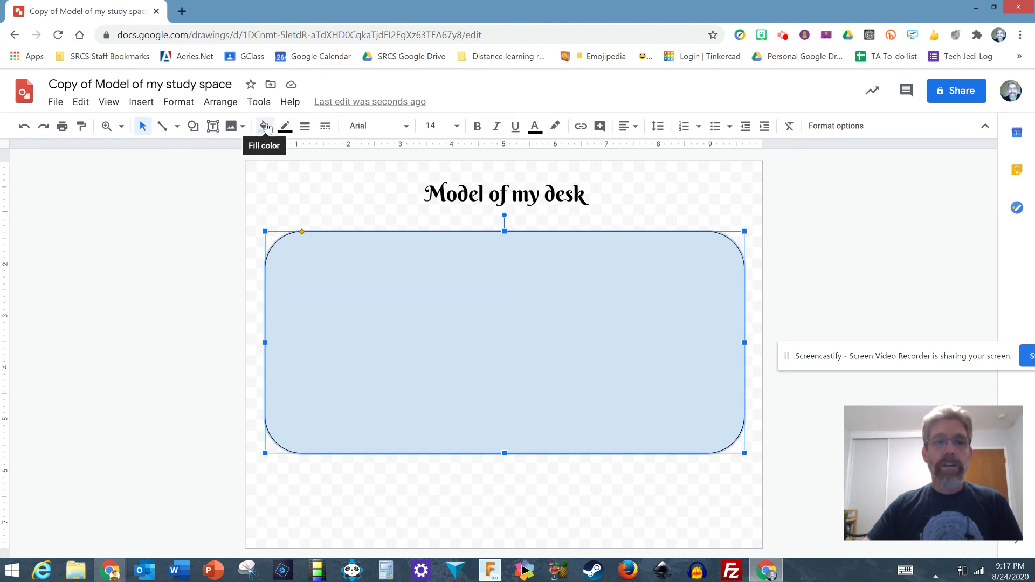
pyautogui.click(265, 127)
pyautogui.click(404, 197)
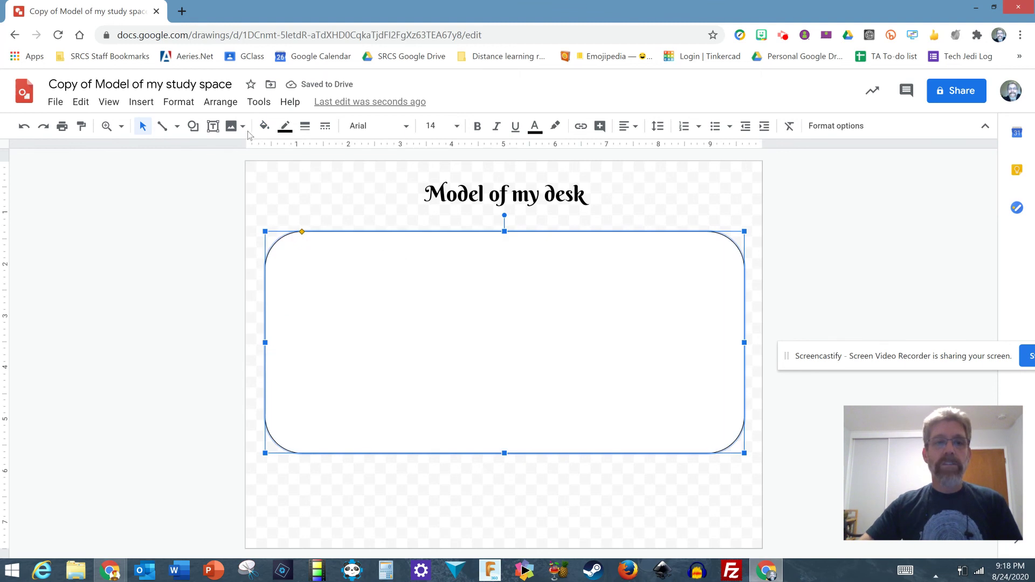
# Add a 'Desk' text box near the top of the rounded rectangle
pyautogui.click(213, 126)
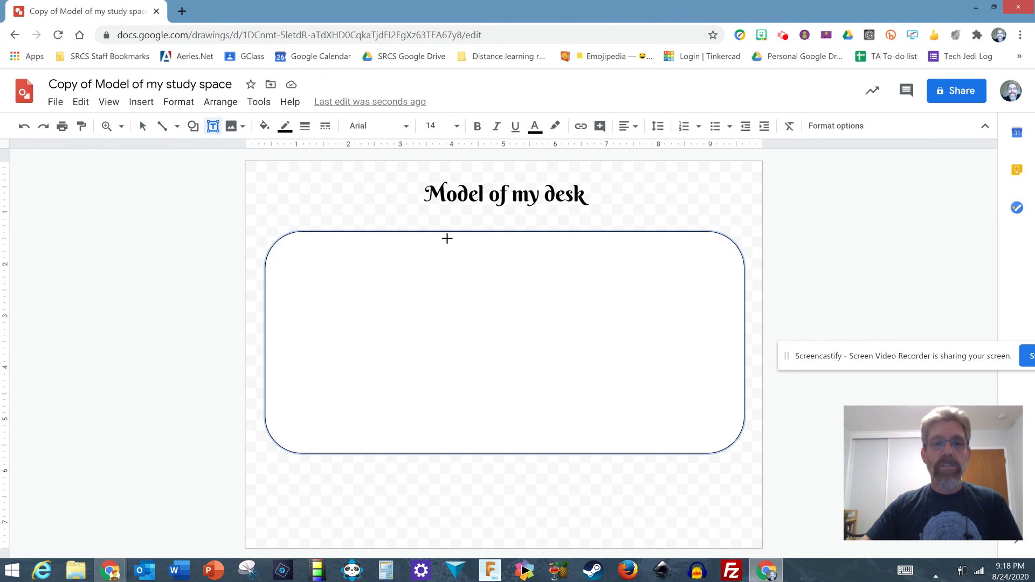
pyautogui.moveTo(451, 236); pyautogui.dragTo(564, 260)
pyautogui.write('De')
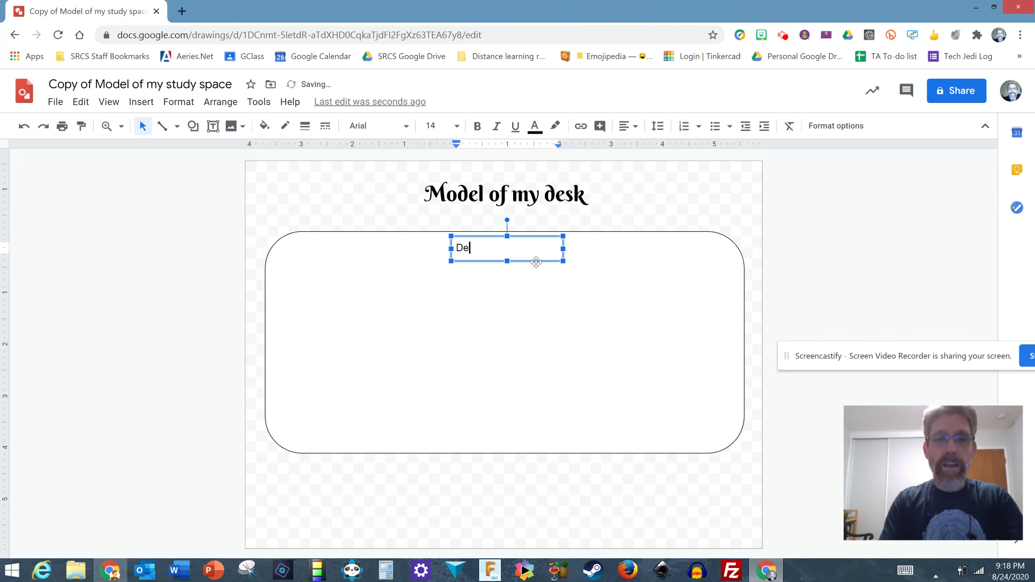
pyautogui.write('sk')
pyautogui.moveTo(488, 248); pyautogui.dragTo(457, 249)
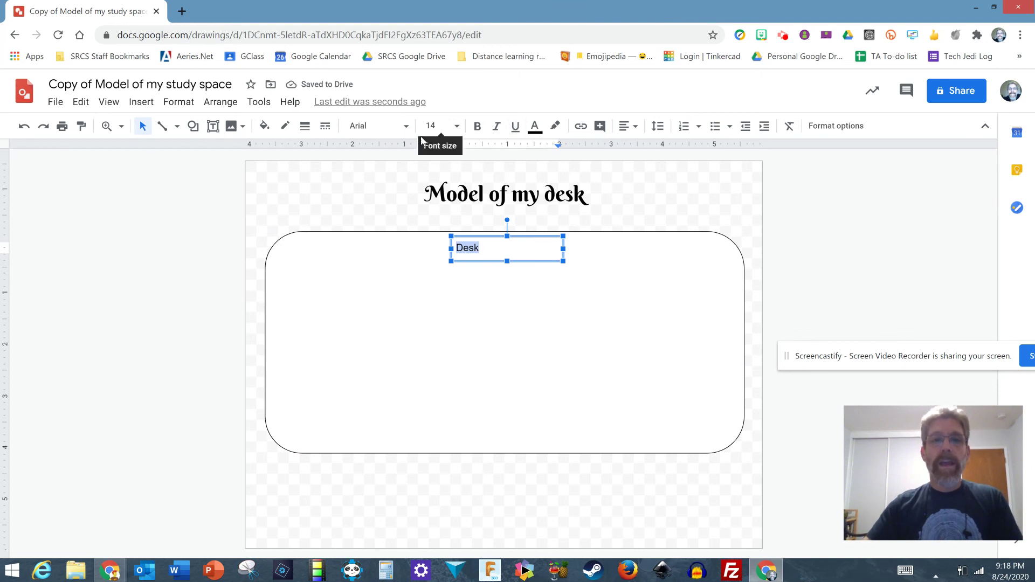
# Format the Desk label in Berkshire Swash, centred, at size 20
pyautogui.click(377, 127)
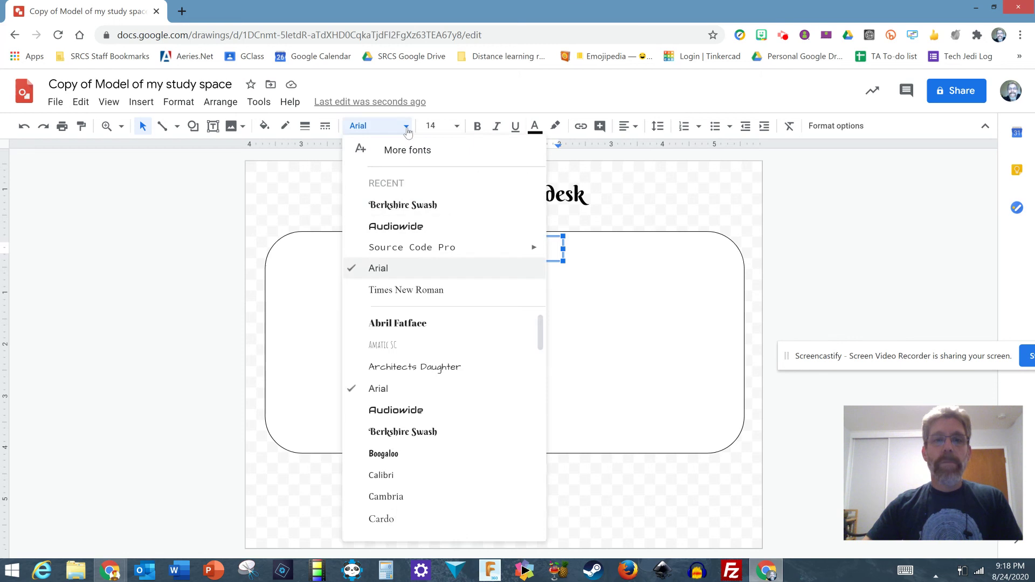
pyautogui.click(425, 213)
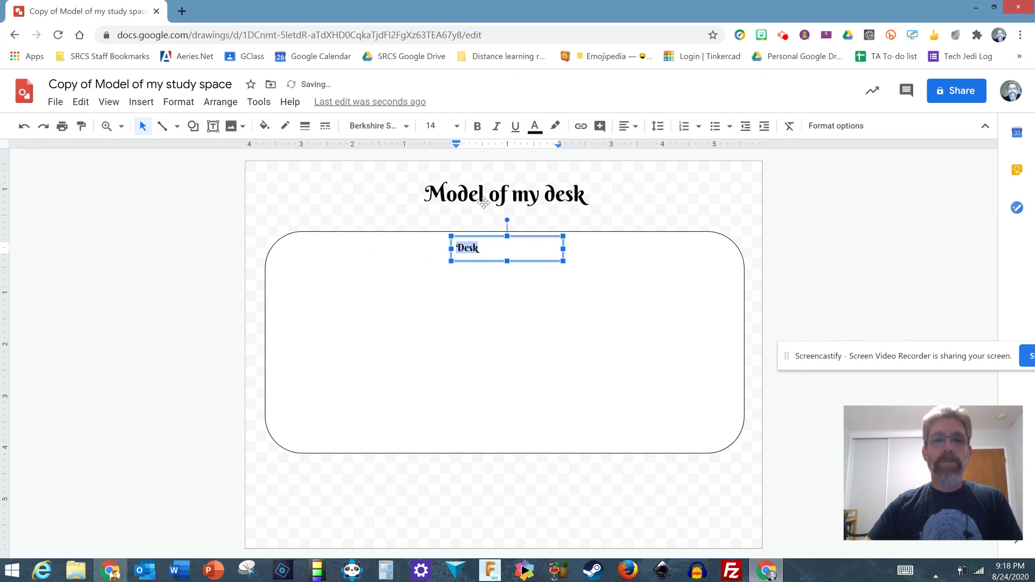
pyautogui.click(629, 126)
pyautogui.click(645, 147)
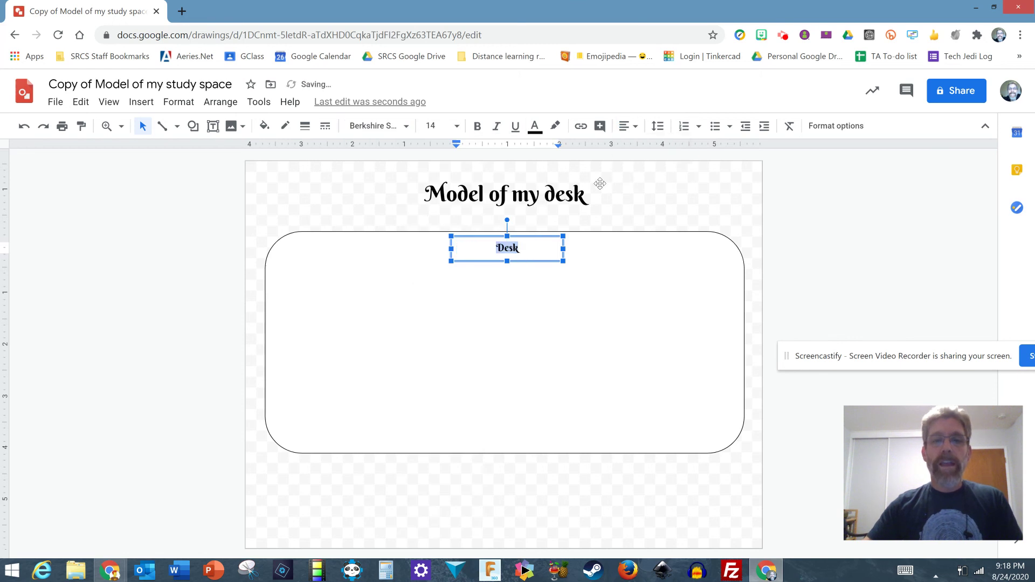
pyautogui.click(439, 125)
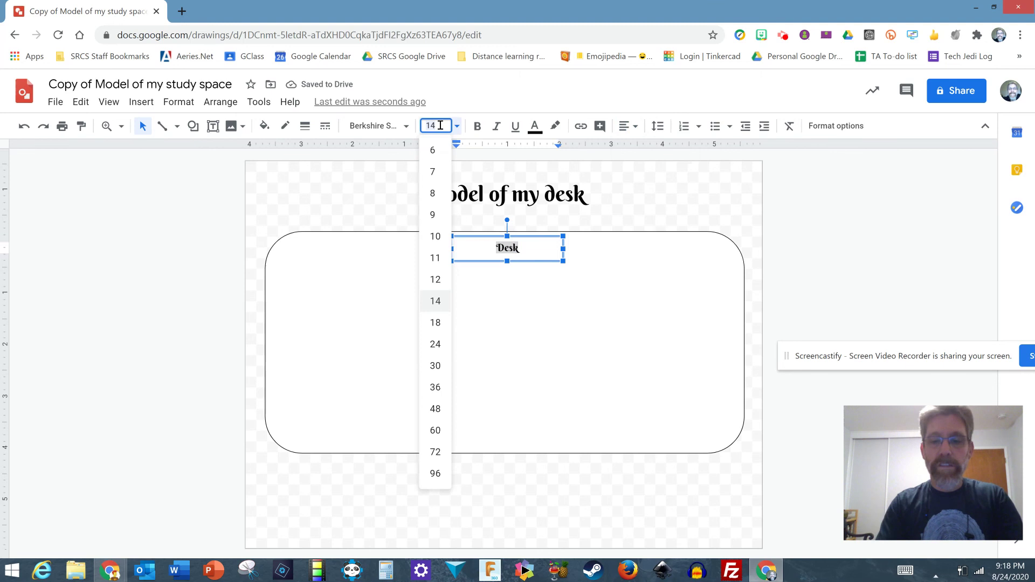
pyautogui.write('20')
pyautogui.press('Return')
pyautogui.click(385, 309)
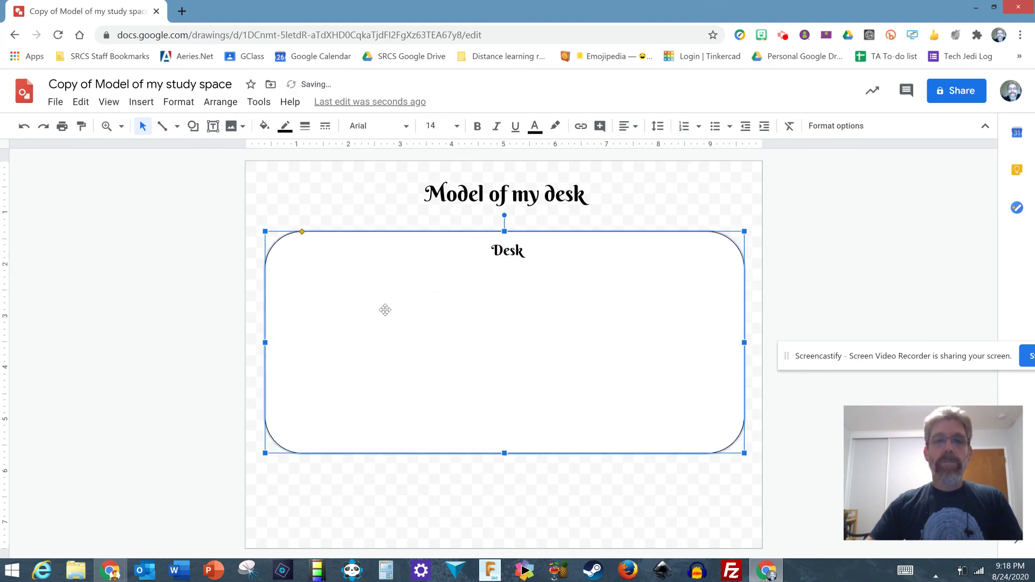
pyautogui.click(163, 315)
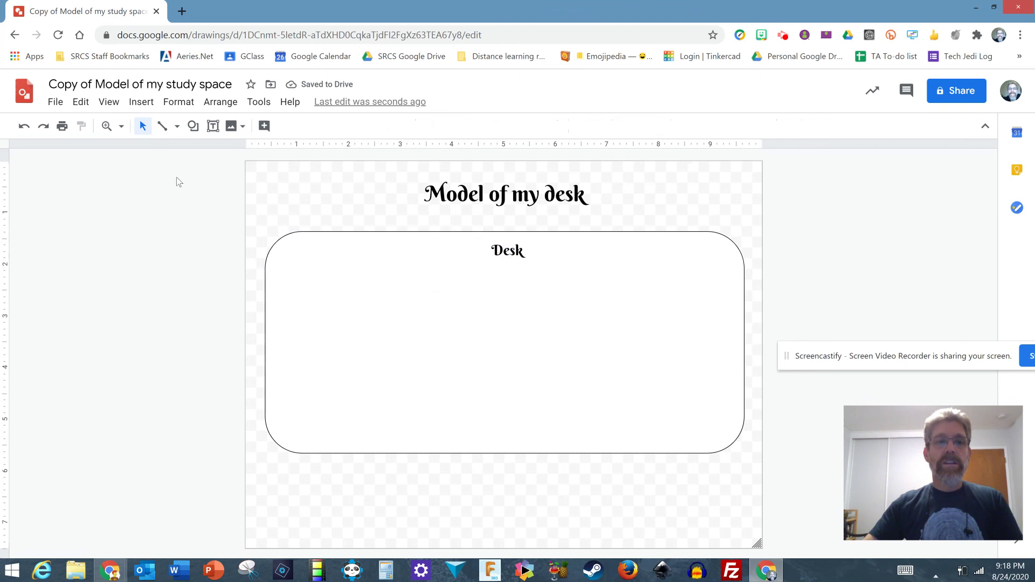
pyautogui.click(197, 127)
# Draw a small rectangle in the lower desk with a parallelogram screen above it
pyautogui.moveTo(221, 154)
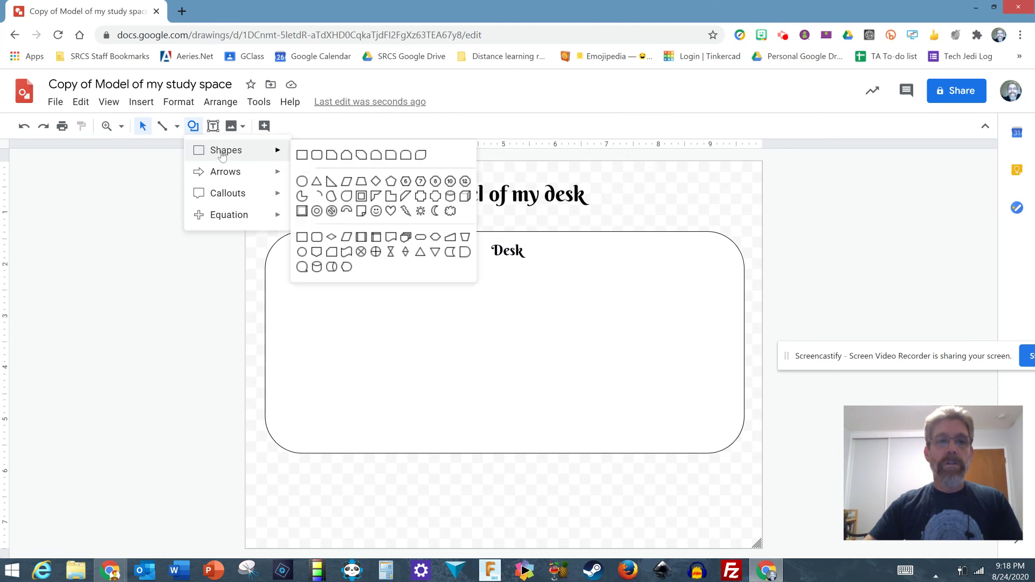
pyautogui.click(305, 156)
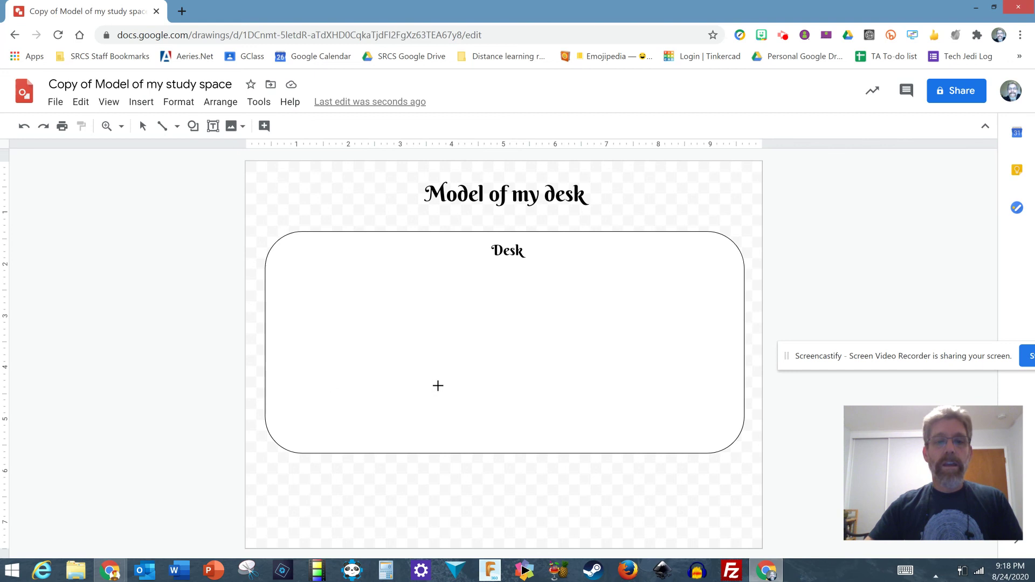
pyautogui.moveTo(409, 391); pyautogui.dragTo(498, 432)
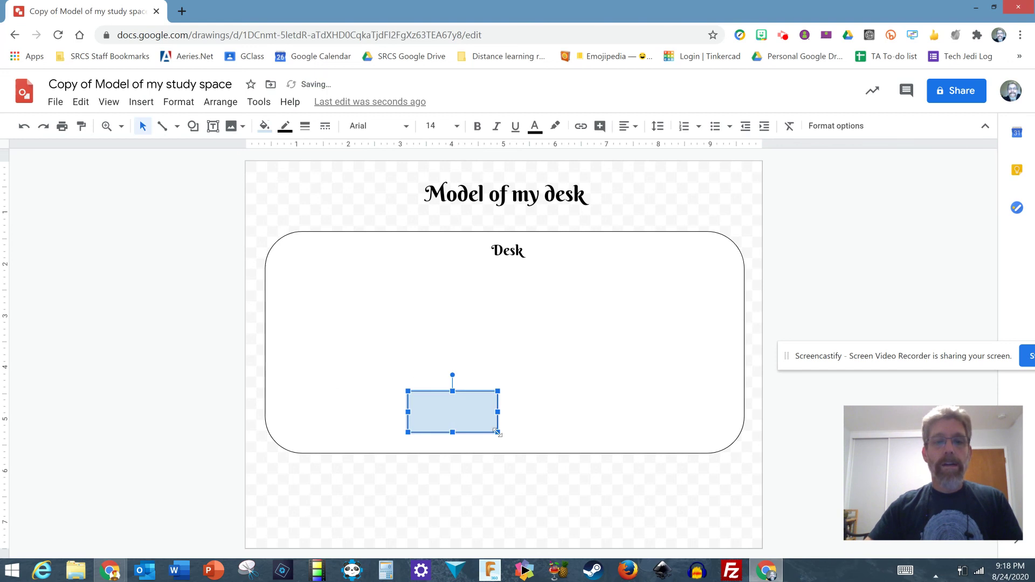
pyautogui.click(200, 129)
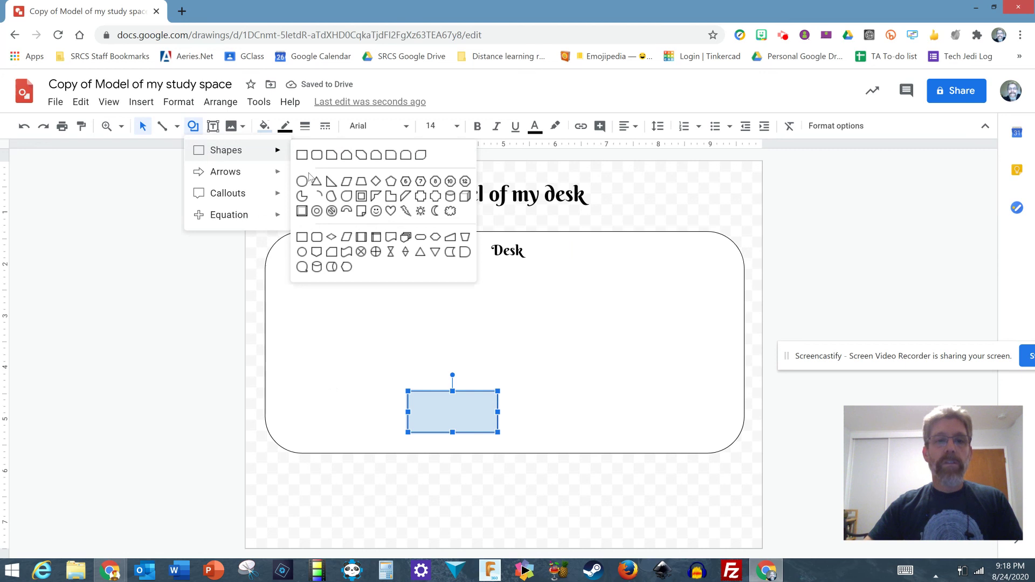
pyautogui.click(350, 182)
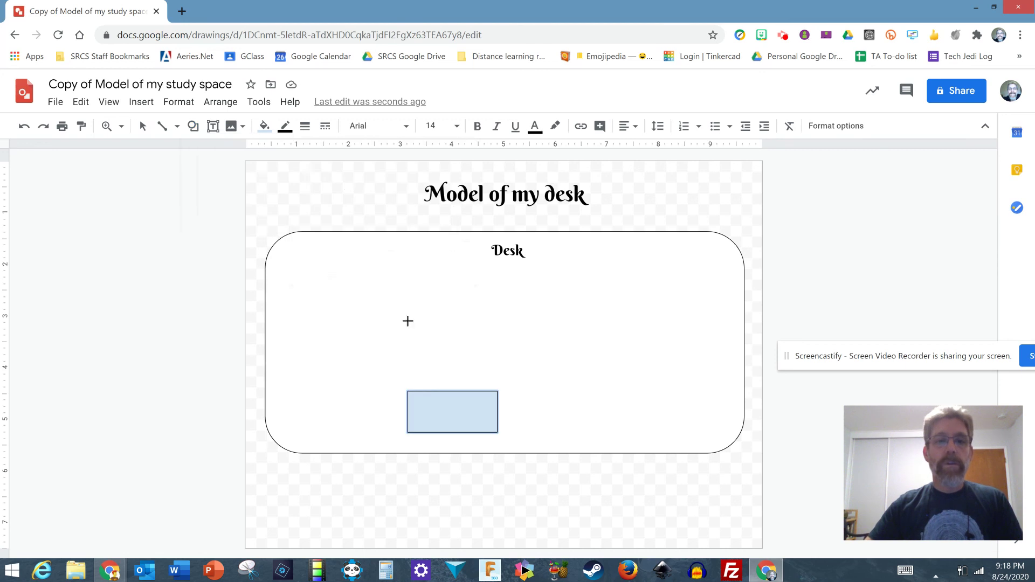
pyautogui.moveTo(405, 349); pyautogui.dragTo(508, 390)
# Fill both the laptop rectangle and the parallelogram with black
pyautogui.click(451, 413)
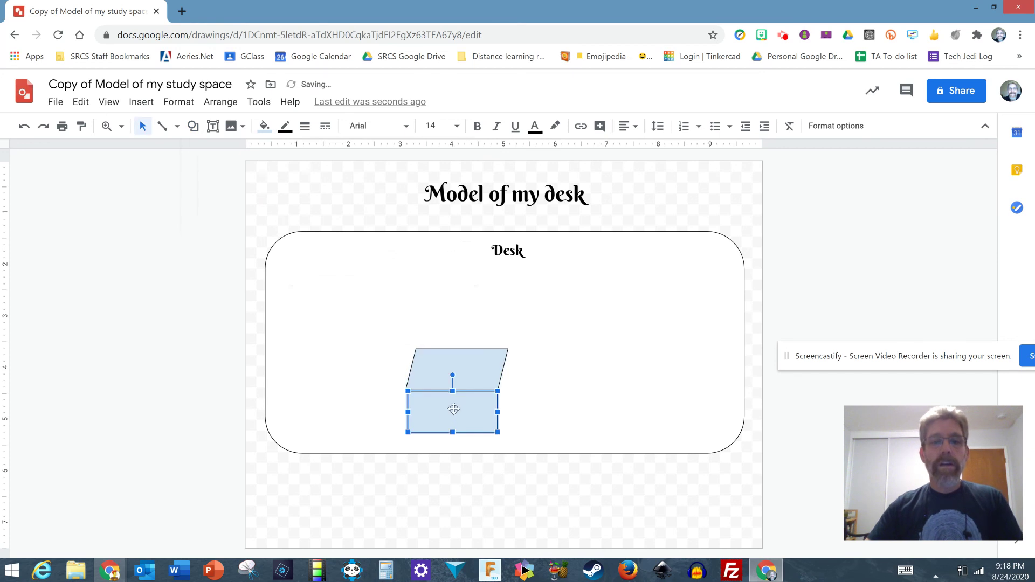
pyautogui.click(264, 127)
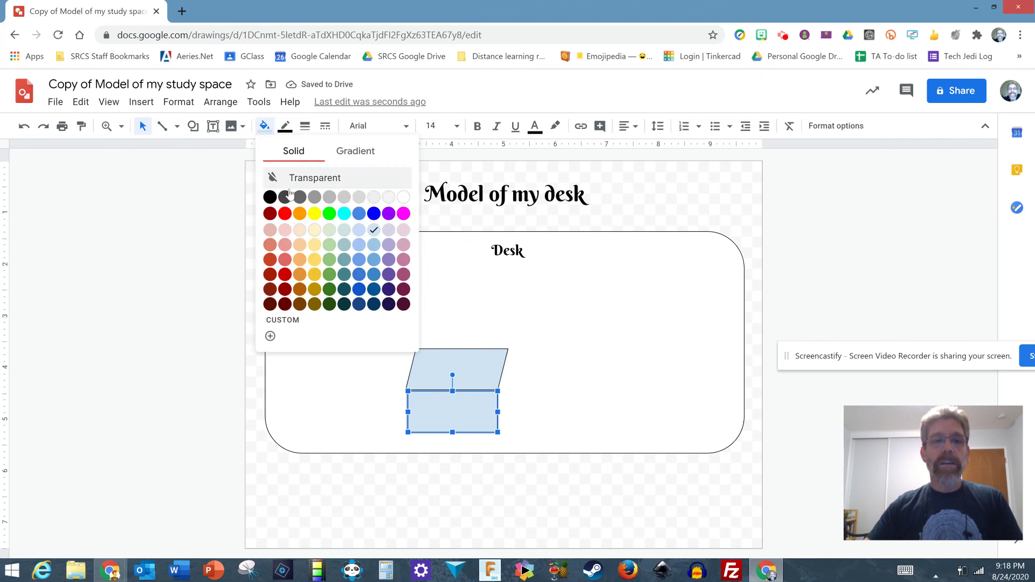
pyautogui.click(270, 199)
pyautogui.click(432, 352)
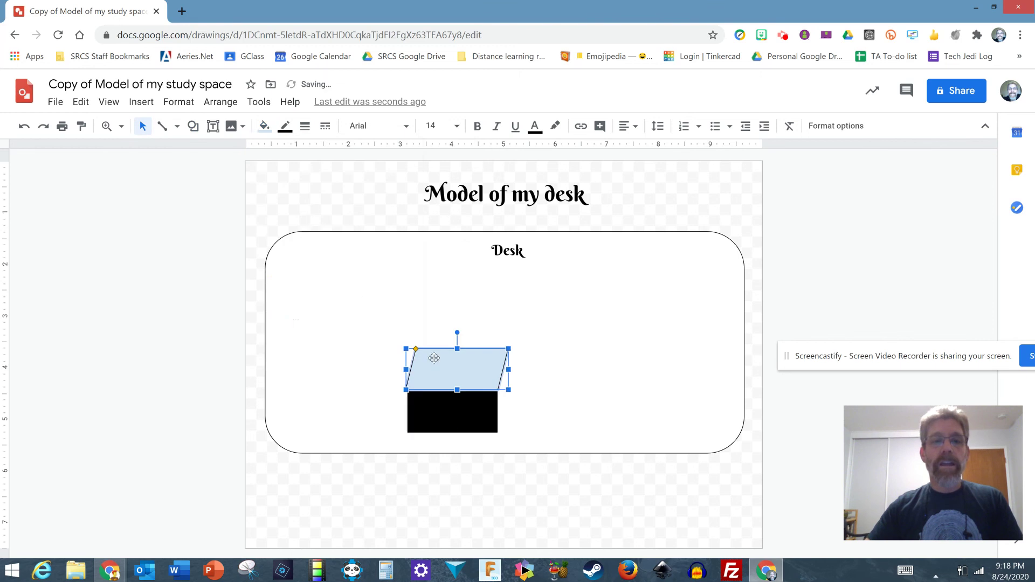
pyautogui.click(265, 127)
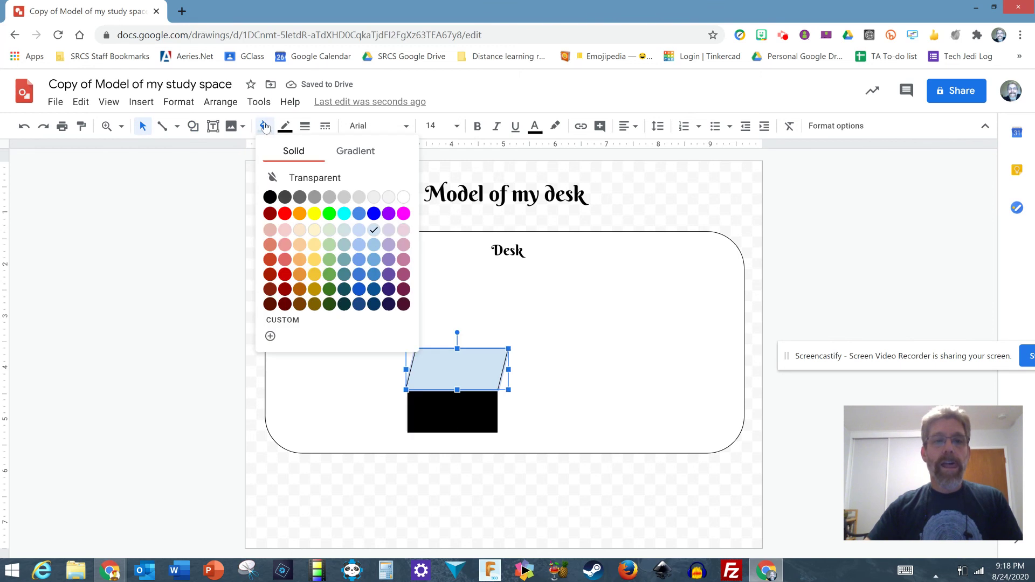
pyautogui.click(270, 197)
pyautogui.click(346, 362)
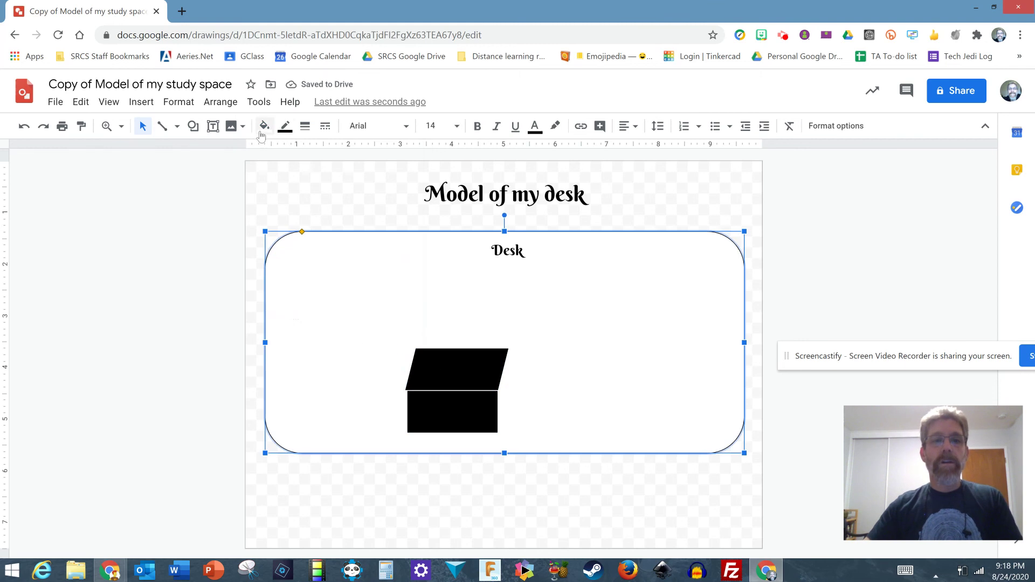
# Add a 'Laptop' text box left of the laptop and set it to Berkshire Swash
pyautogui.click(220, 131)
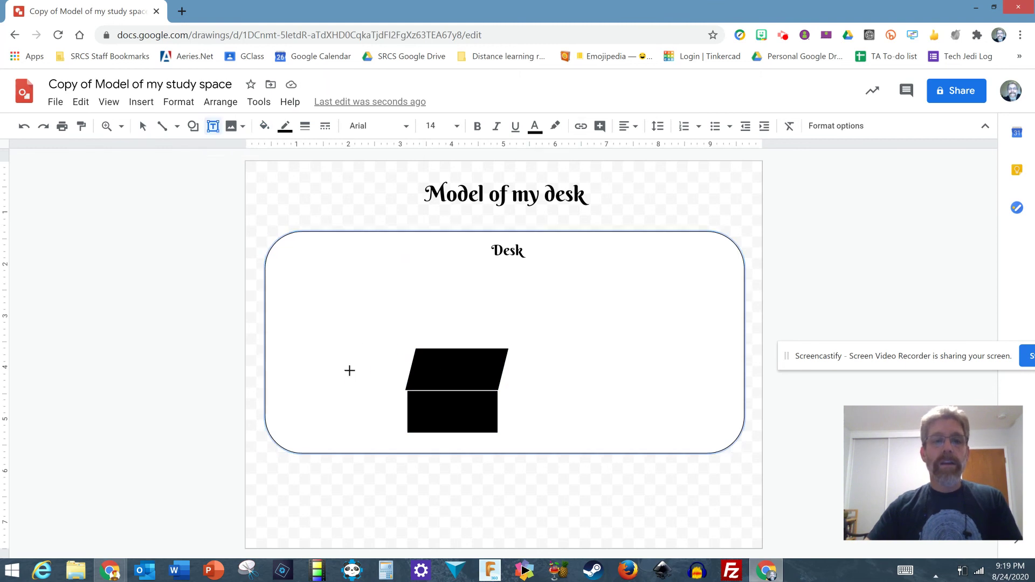
pyautogui.moveTo(350, 371); pyautogui.dragTo(392, 404)
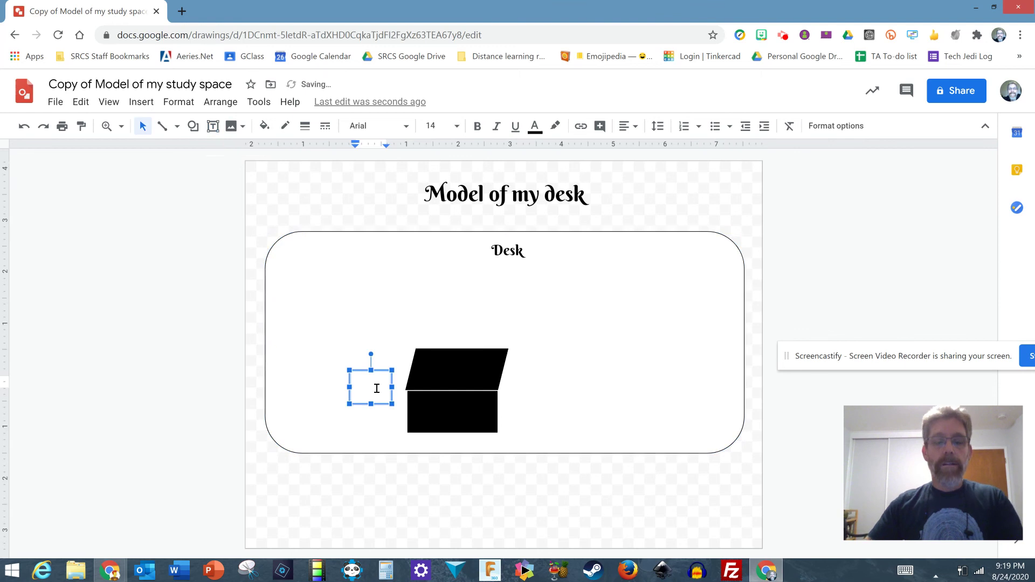
pyautogui.write('Laptop')
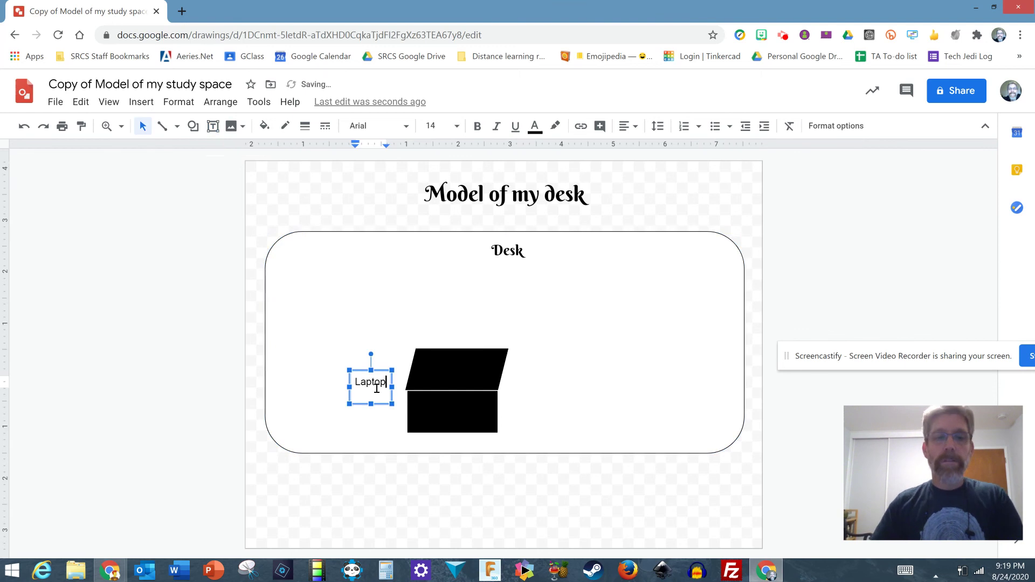
pyautogui.moveTo(356, 385); pyautogui.dragTo(391, 384)
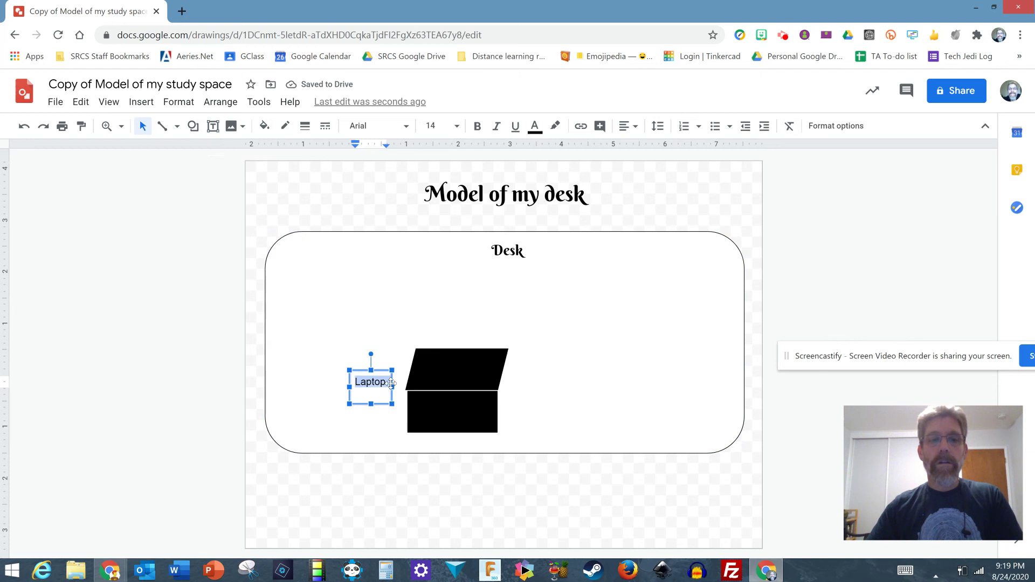
pyautogui.click(406, 126)
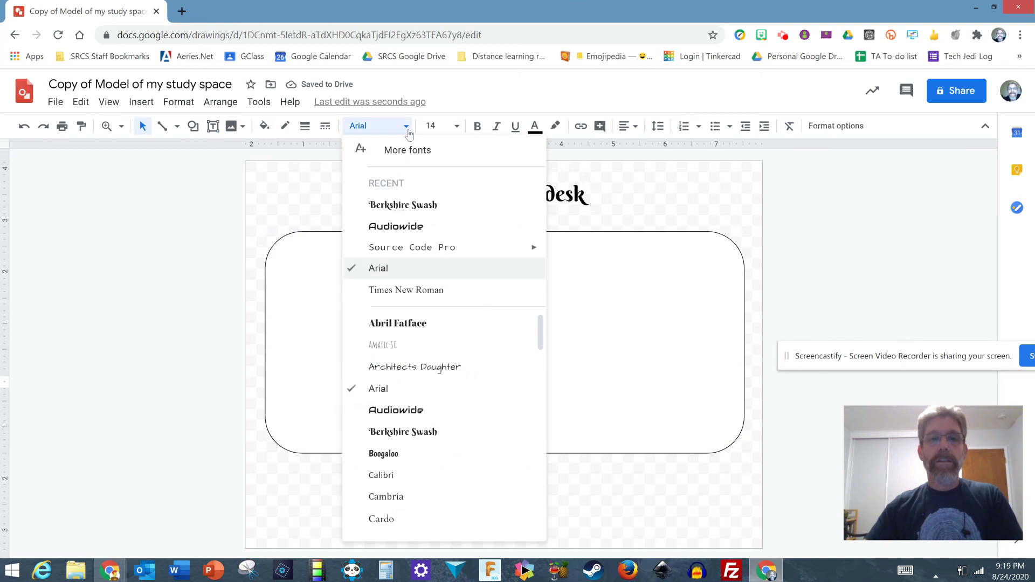
pyautogui.click(403, 205)
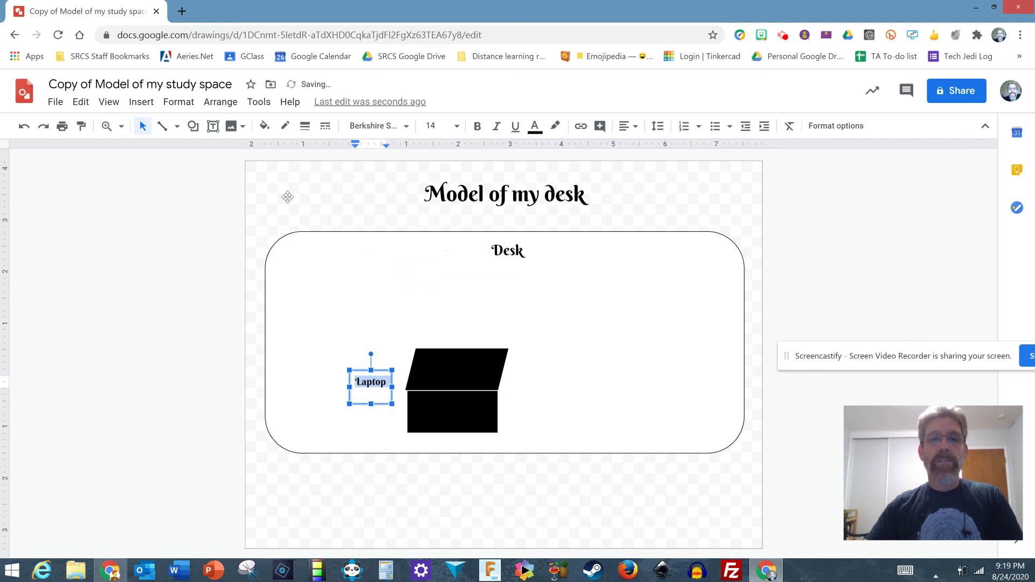
# Set the Laptop label to size 20 and widen its box to fit one line
pyautogui.click(516, 251)
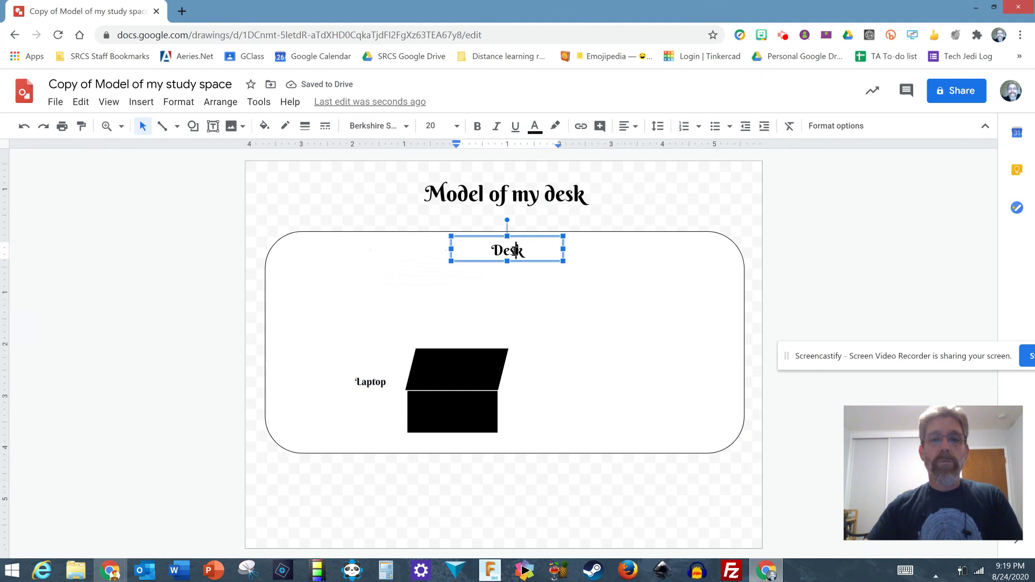
pyautogui.doubleClick(375, 384)
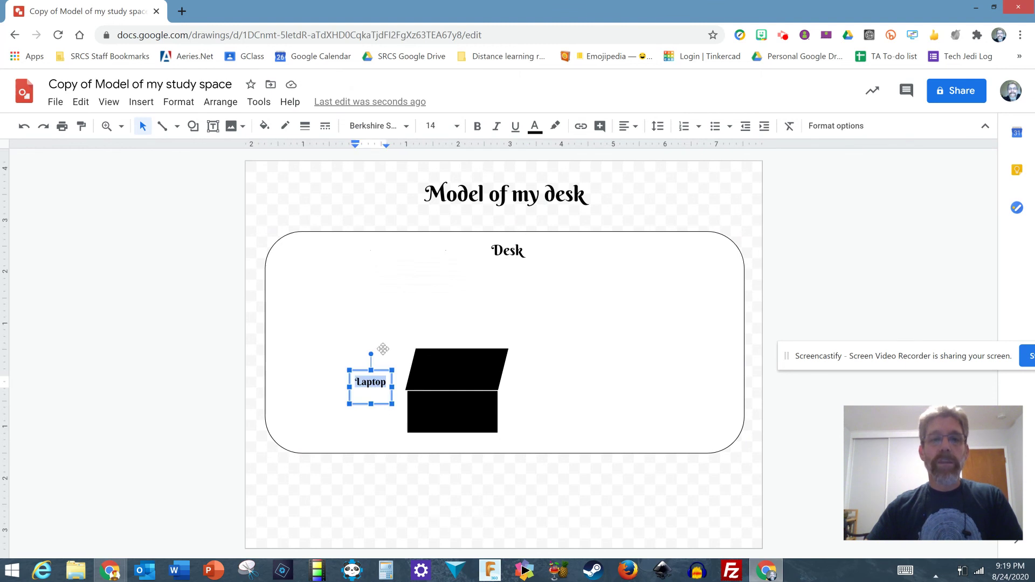
pyautogui.click(442, 129)
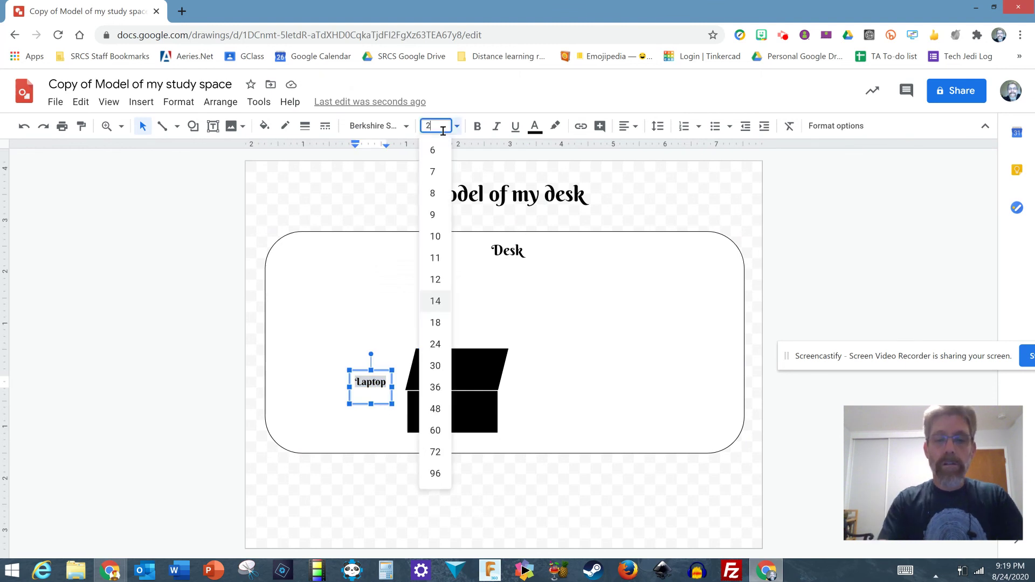
pyautogui.write('20')
pyautogui.press('Return')
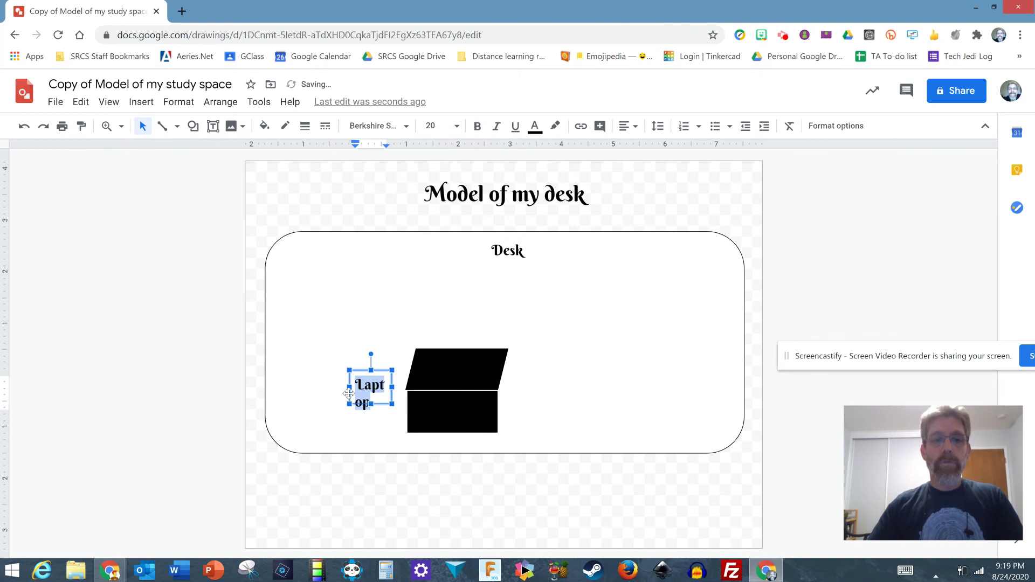
pyautogui.moveTo(337, 389); pyautogui.dragTo(329, 388)
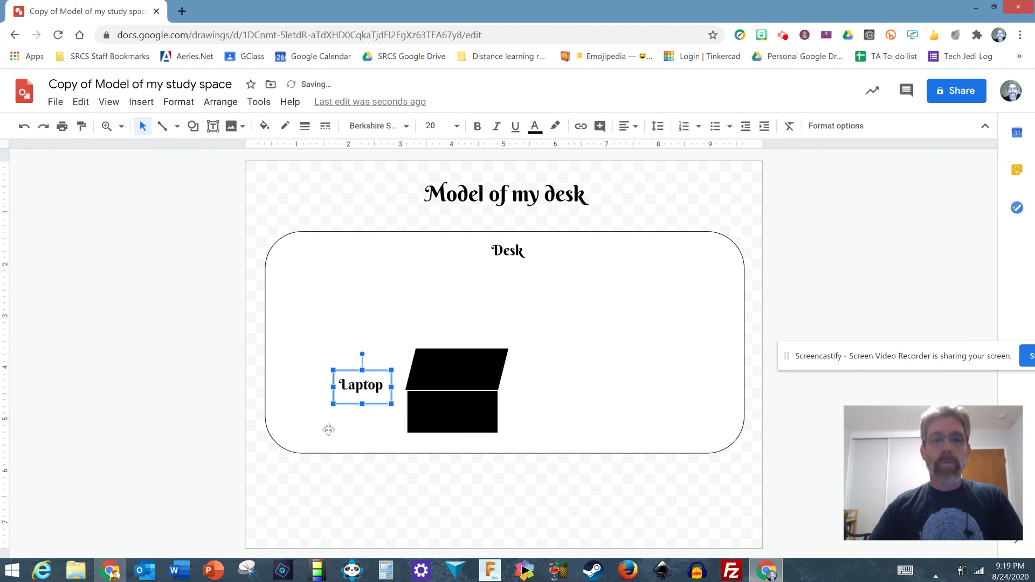
pyautogui.click(167, 346)
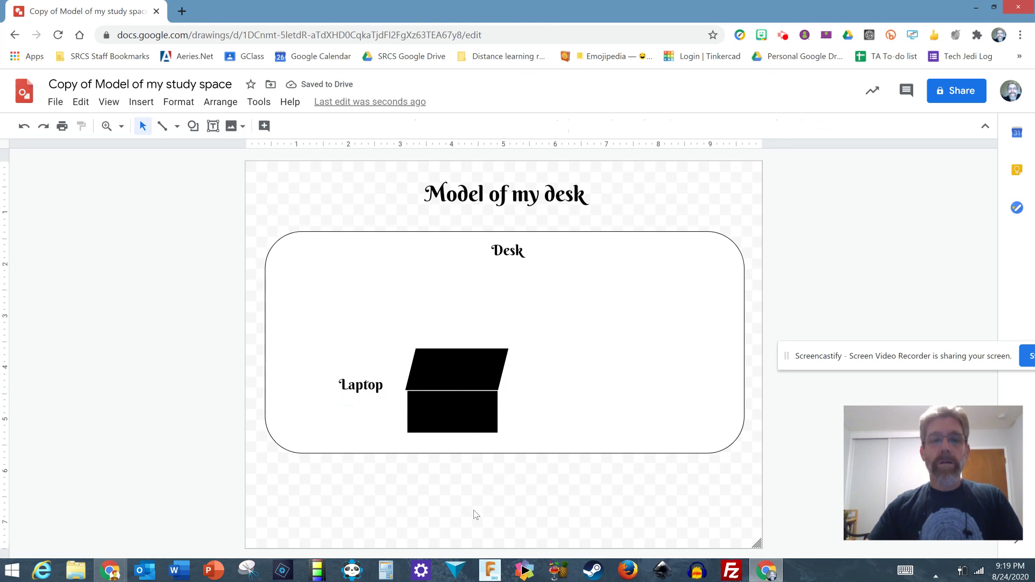
# Draw an oval circle on the desk to the right of the laptop
pyautogui.click(193, 125)
pyautogui.moveTo(221, 155)
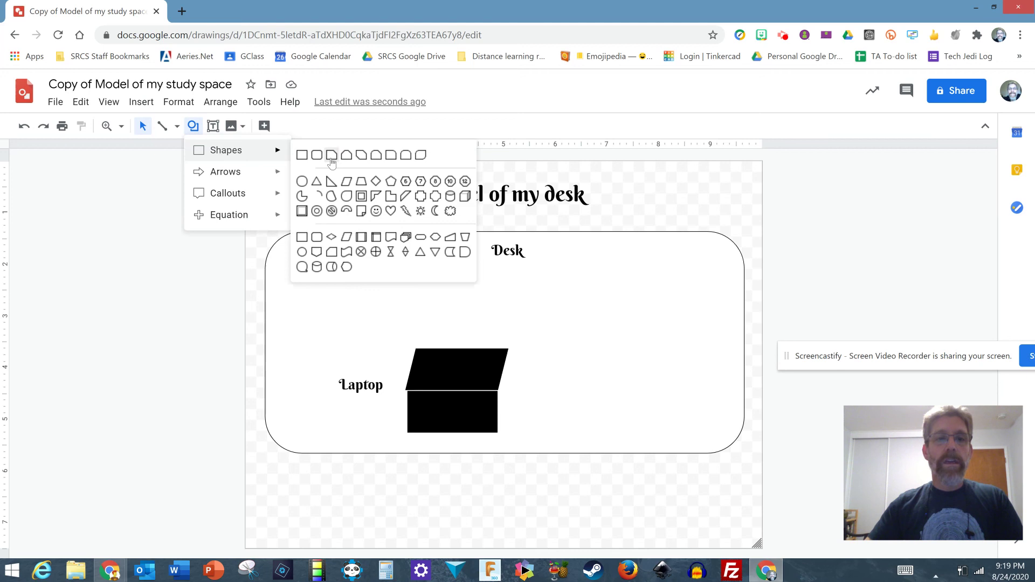
pyautogui.click(302, 182)
pyautogui.moveTo(602, 355); pyautogui.dragTo(672, 422)
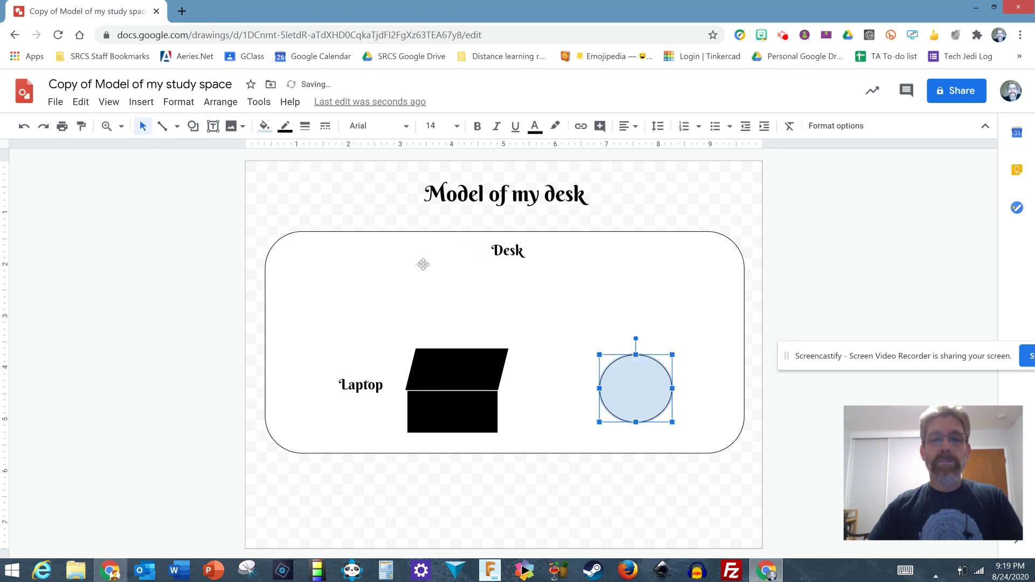
# Add triangle ears on top of the circle
pyautogui.click(193, 125)
pyautogui.moveTo(219, 154)
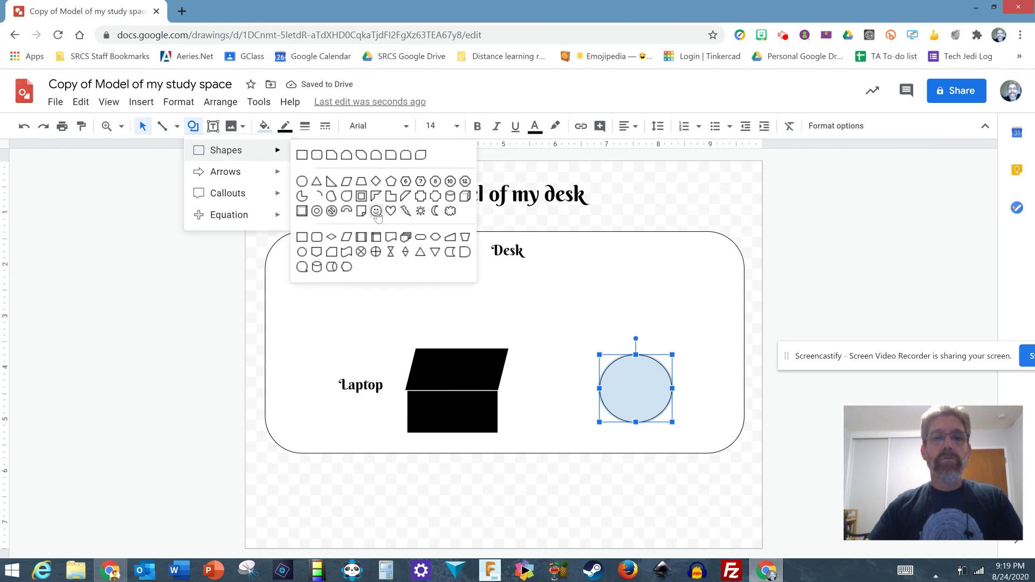
pyautogui.click(417, 253)
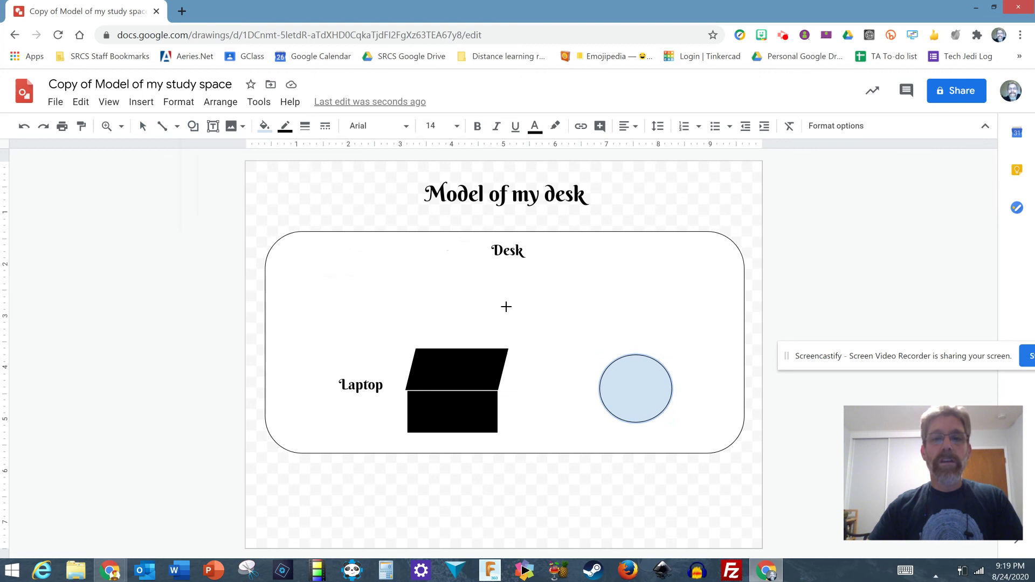
pyautogui.moveTo(602, 350); pyautogui.dragTo(655, 357)
pyautogui.click(568, 319)
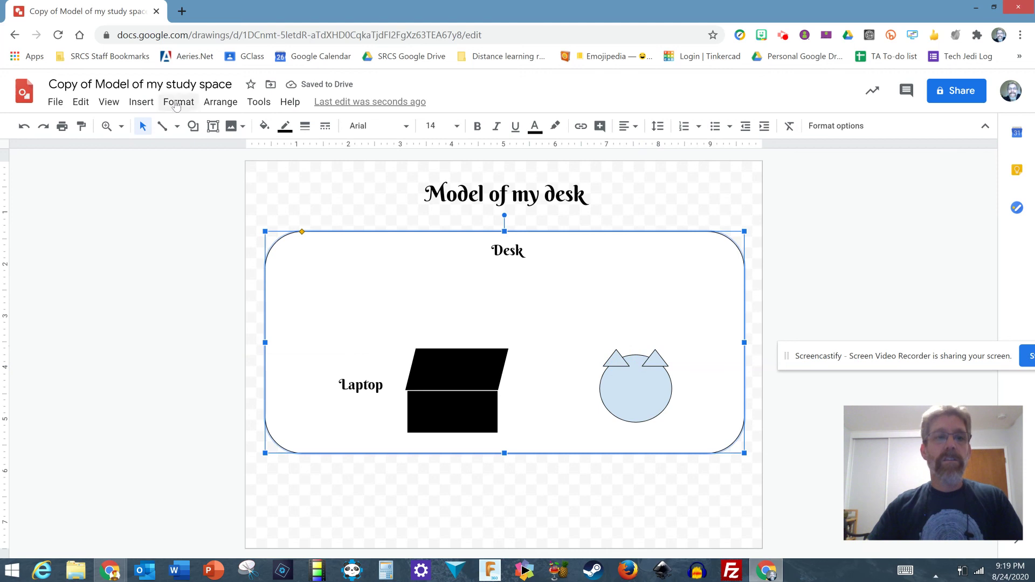
# Add a 'Cat' text box beneath the circle
pyautogui.click(214, 125)
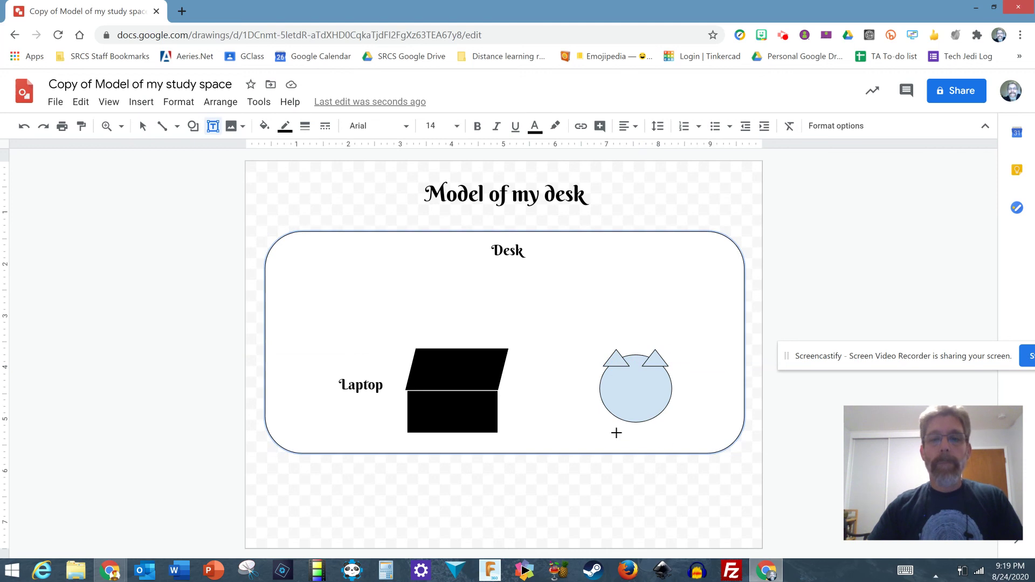
pyautogui.moveTo(604, 427); pyautogui.dragTo(662, 444)
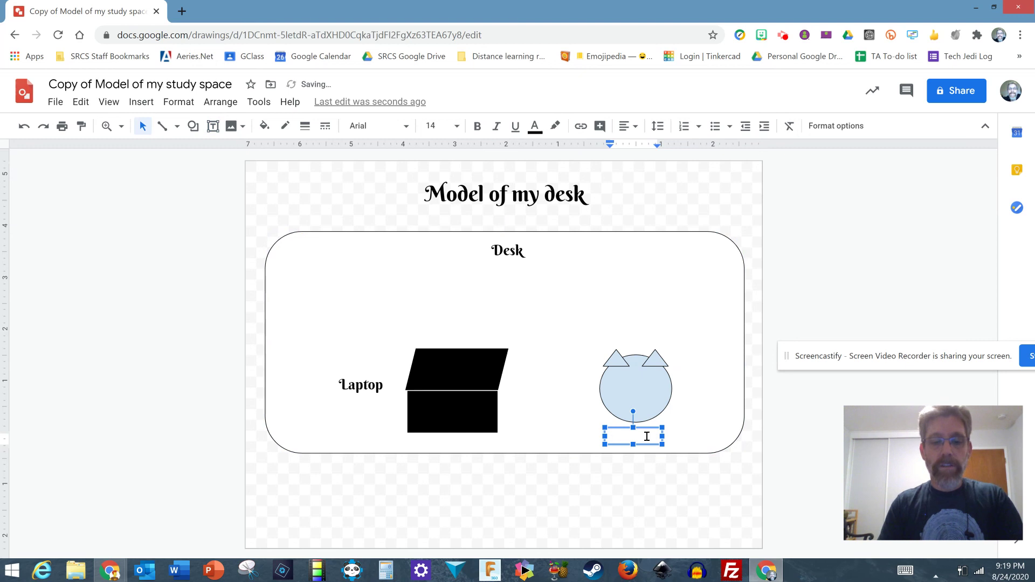
pyautogui.write('Cat')
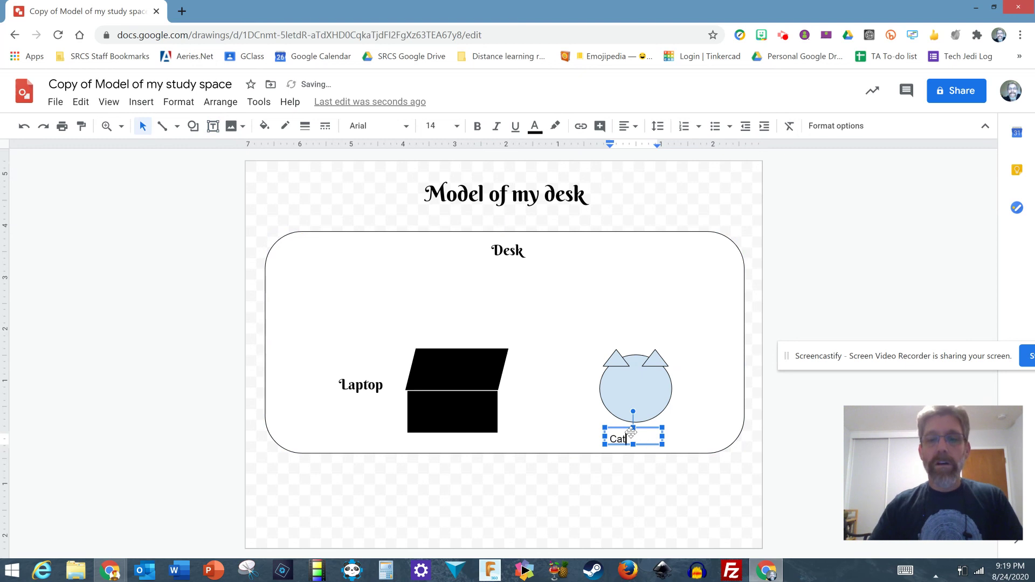
pyautogui.moveTo(631, 438); pyautogui.dragTo(601, 439)
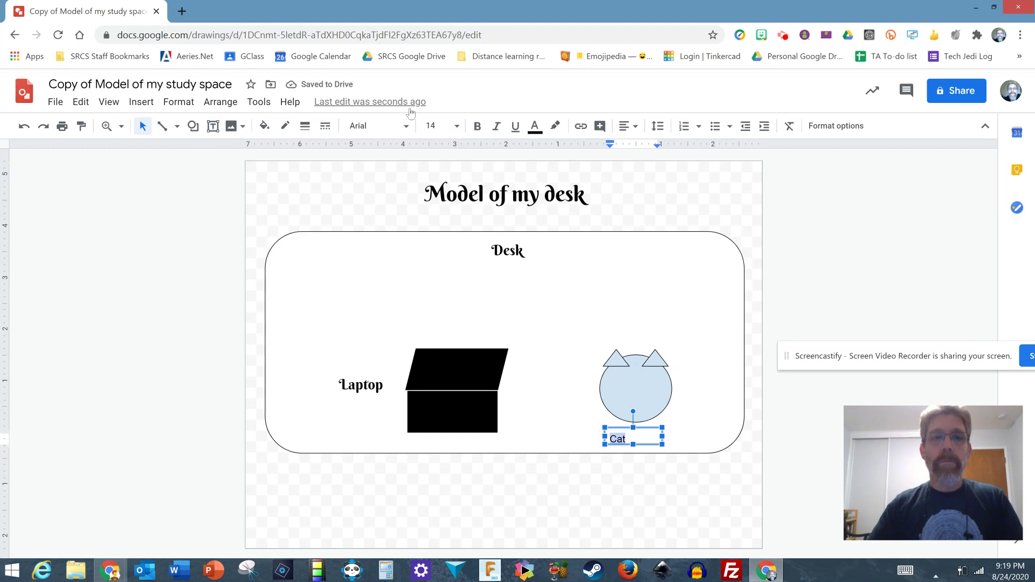
# Format the Cat label at size 20 in Berkshire Swash, centre-aligned
pyautogui.click(440, 125)
pyautogui.write('20')
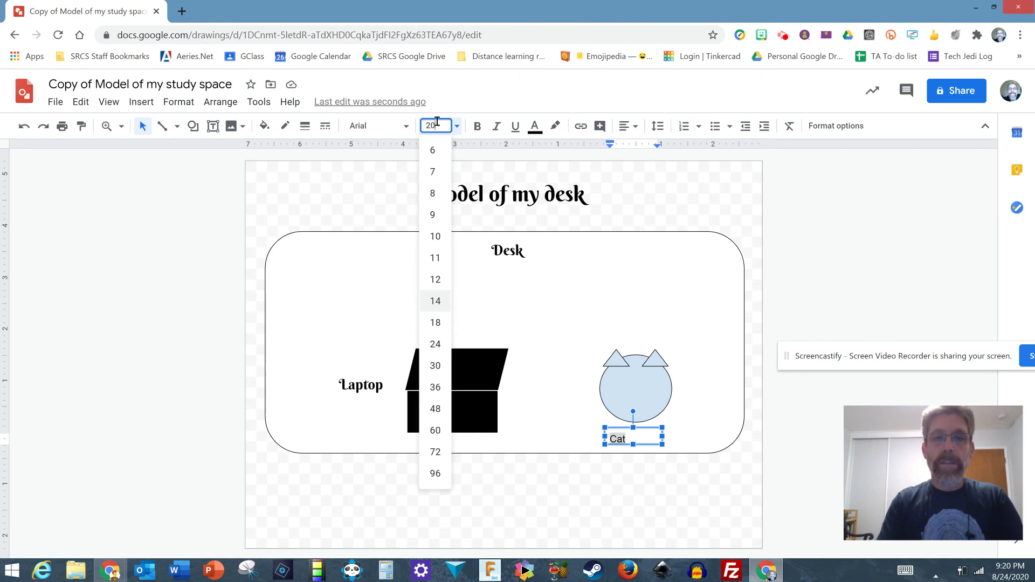
pyautogui.press('Return')
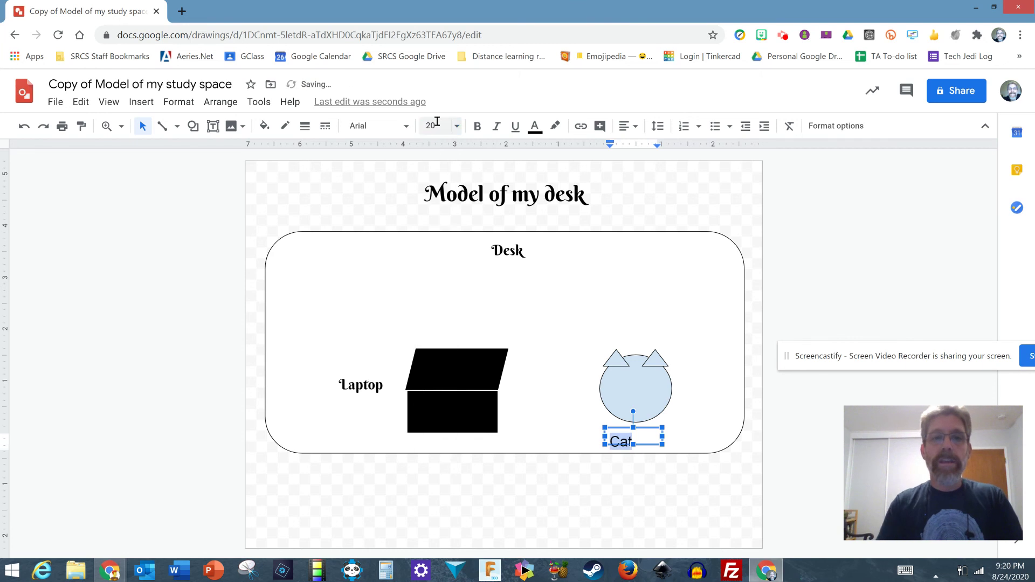
pyautogui.click(402, 125)
pyautogui.click(410, 205)
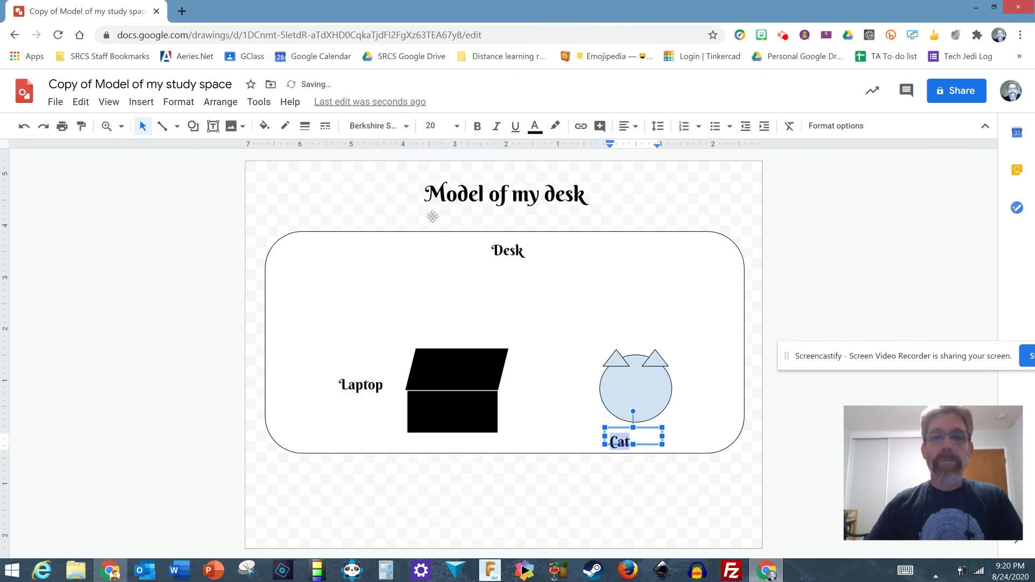
pyautogui.click(629, 126)
pyautogui.click(644, 149)
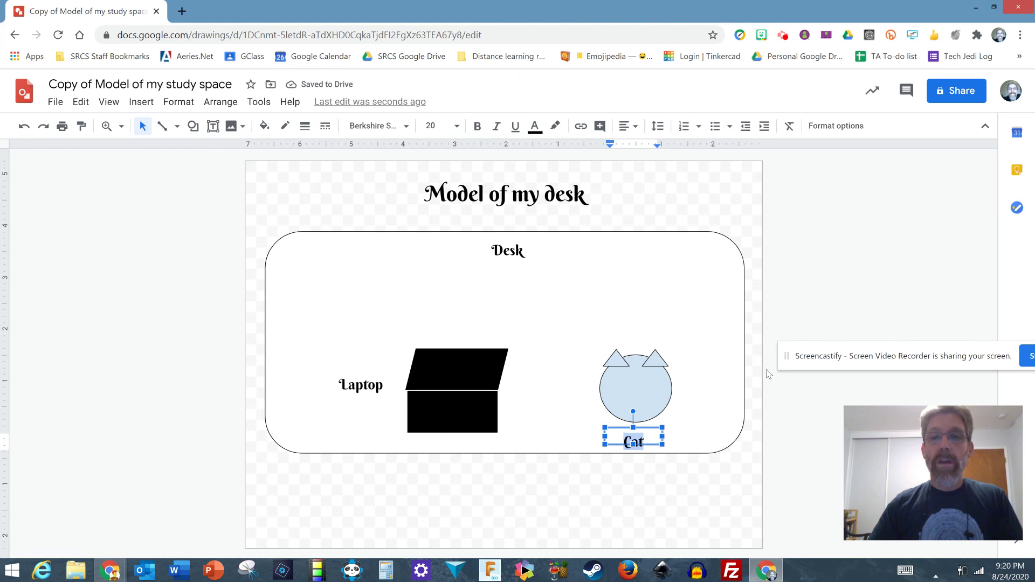
pyautogui.moveTo(787, 358); pyautogui.dragTo(303, 516)
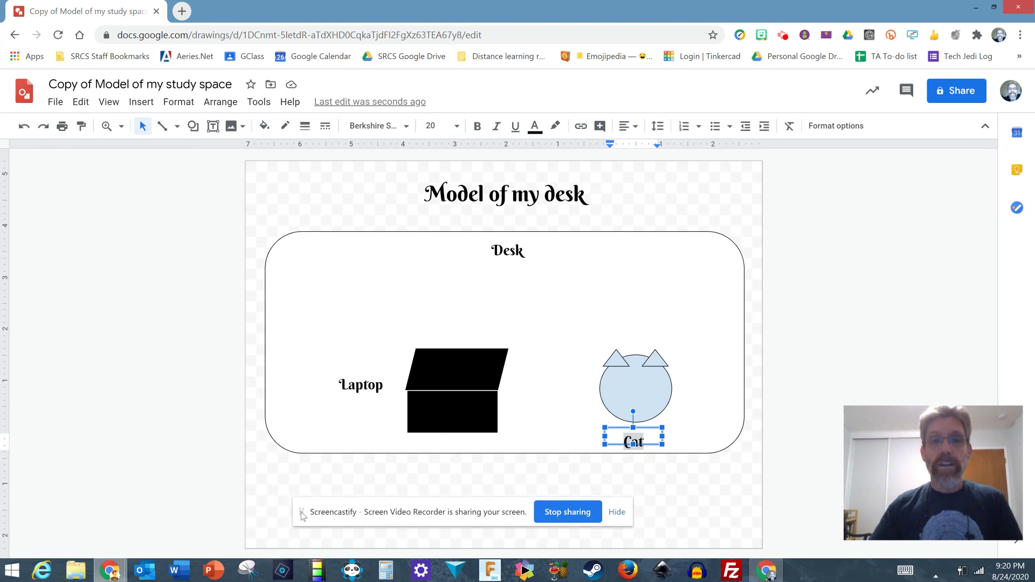